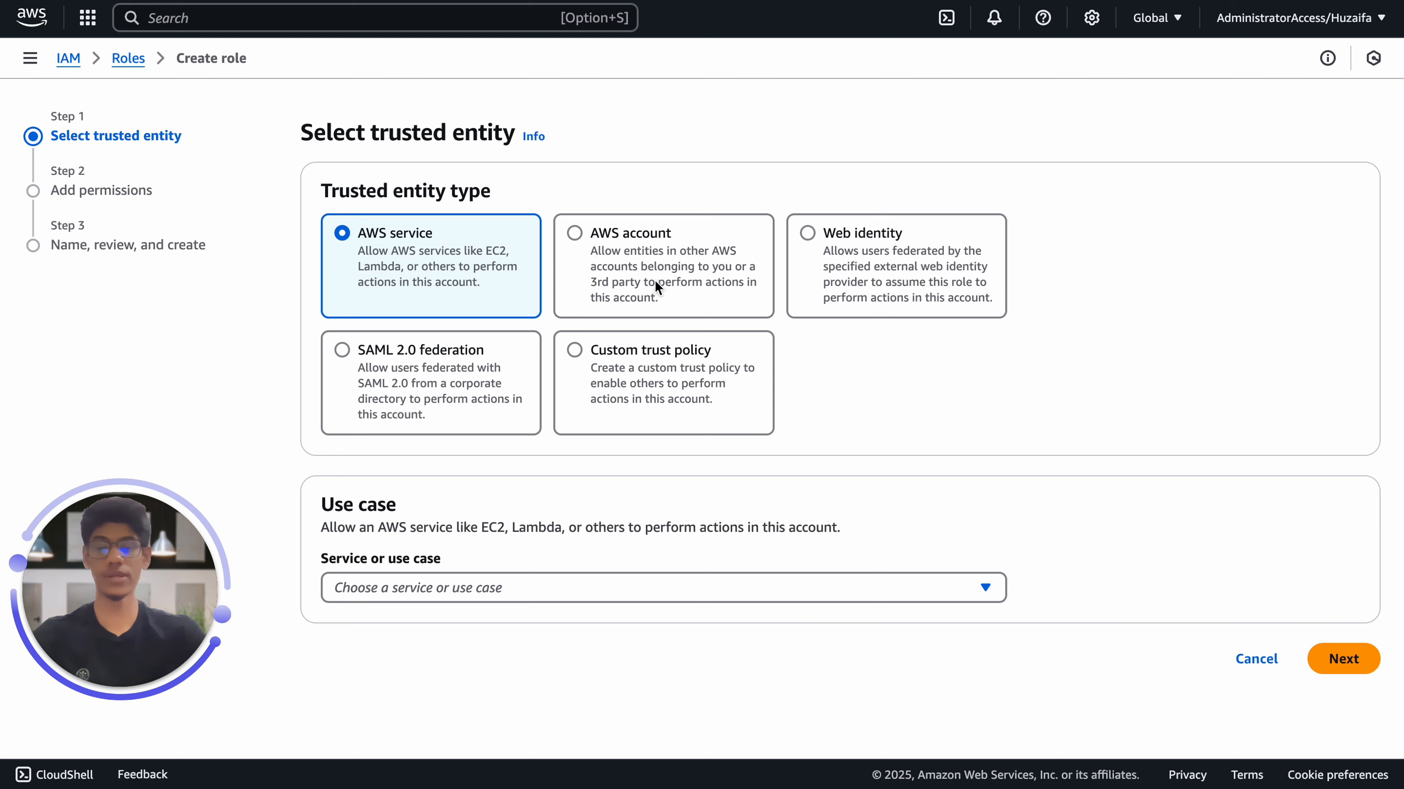
Choose AWS account as the new role's trusted entity type and specify another AWS account.
{"action": "left_click", "coordinate": [655, 282]}
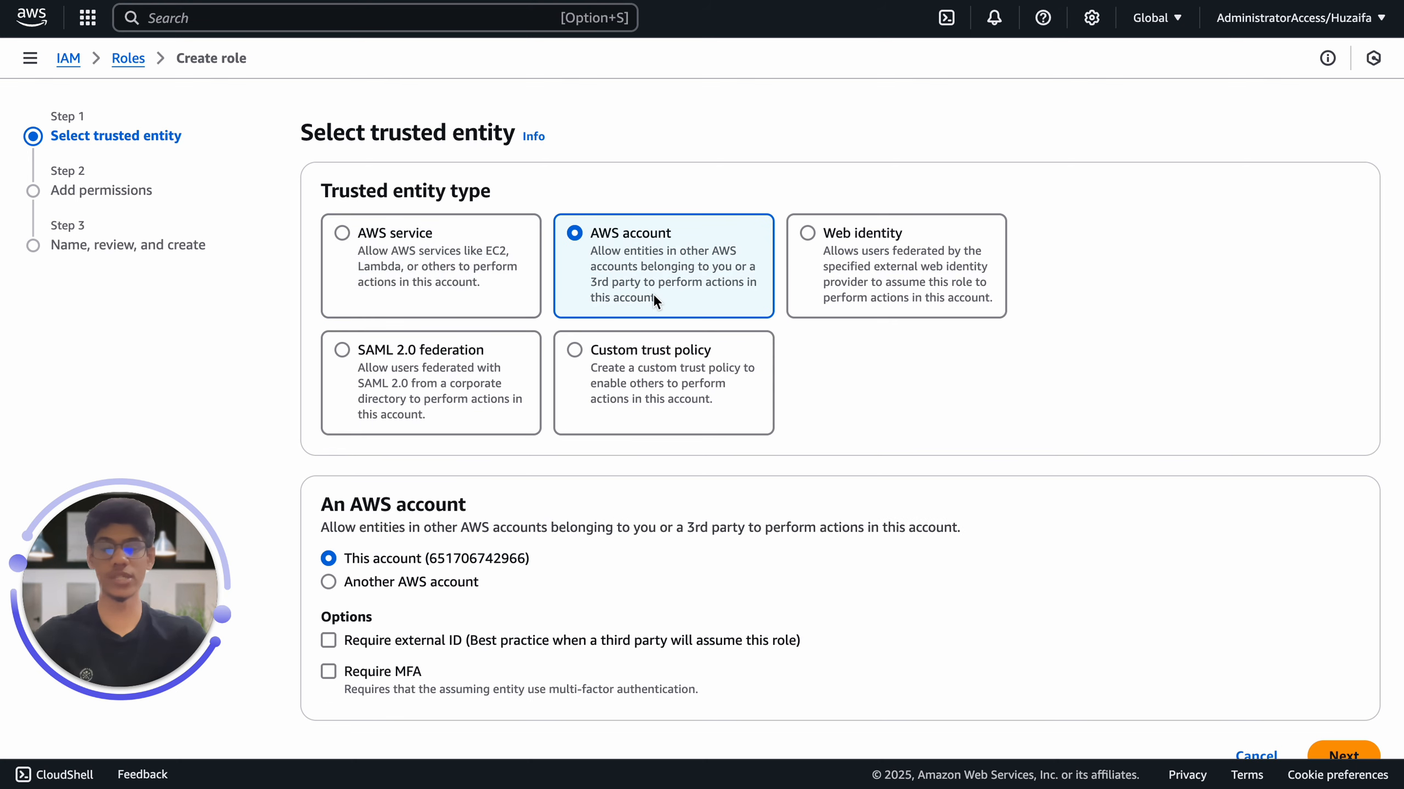
{"action": "scroll", "coordinate": [619, 343], "scroll_direction": "down", "scroll_amount": 1}
{"action": "left_click", "coordinate": [423, 530]}
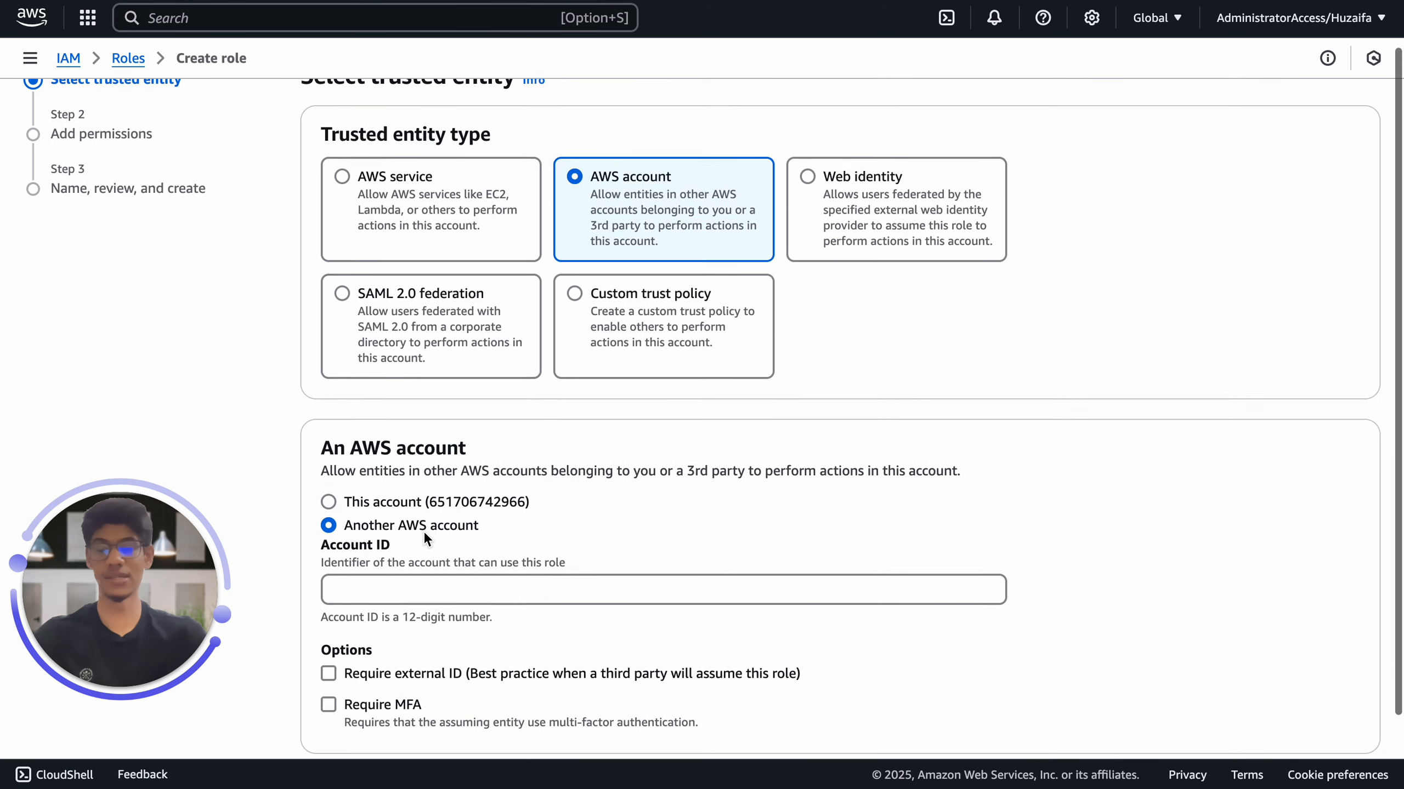
{"action": "scroll", "coordinate": [420, 514], "scroll_direction": "down", "scroll_amount": 2}
{"action": "left_click", "coordinate": [417, 500]}
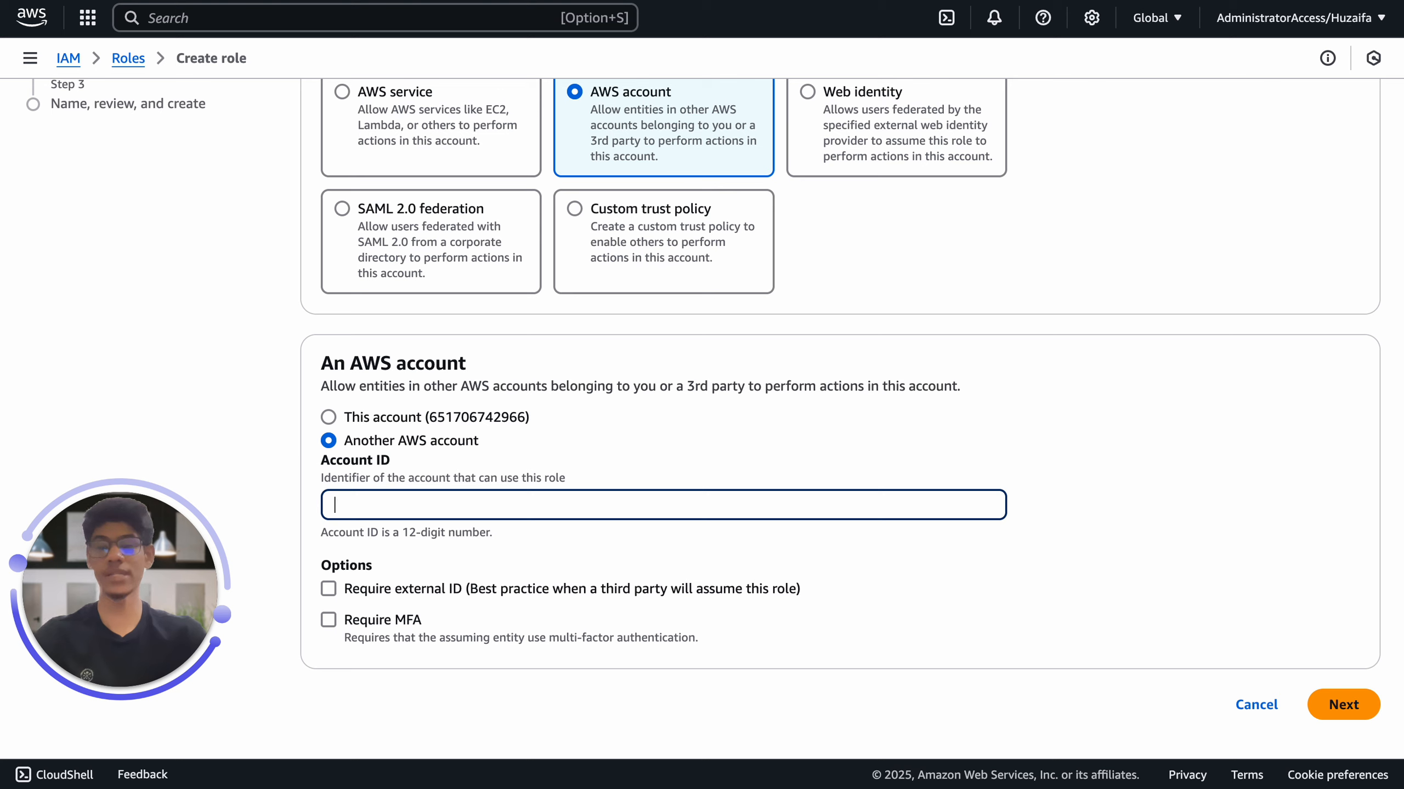
Copy the account ID from Costtrail's cross-account details into the AWS role's Account ID field.
{"action": "key", "text": "ctrl+shift+Tab"}
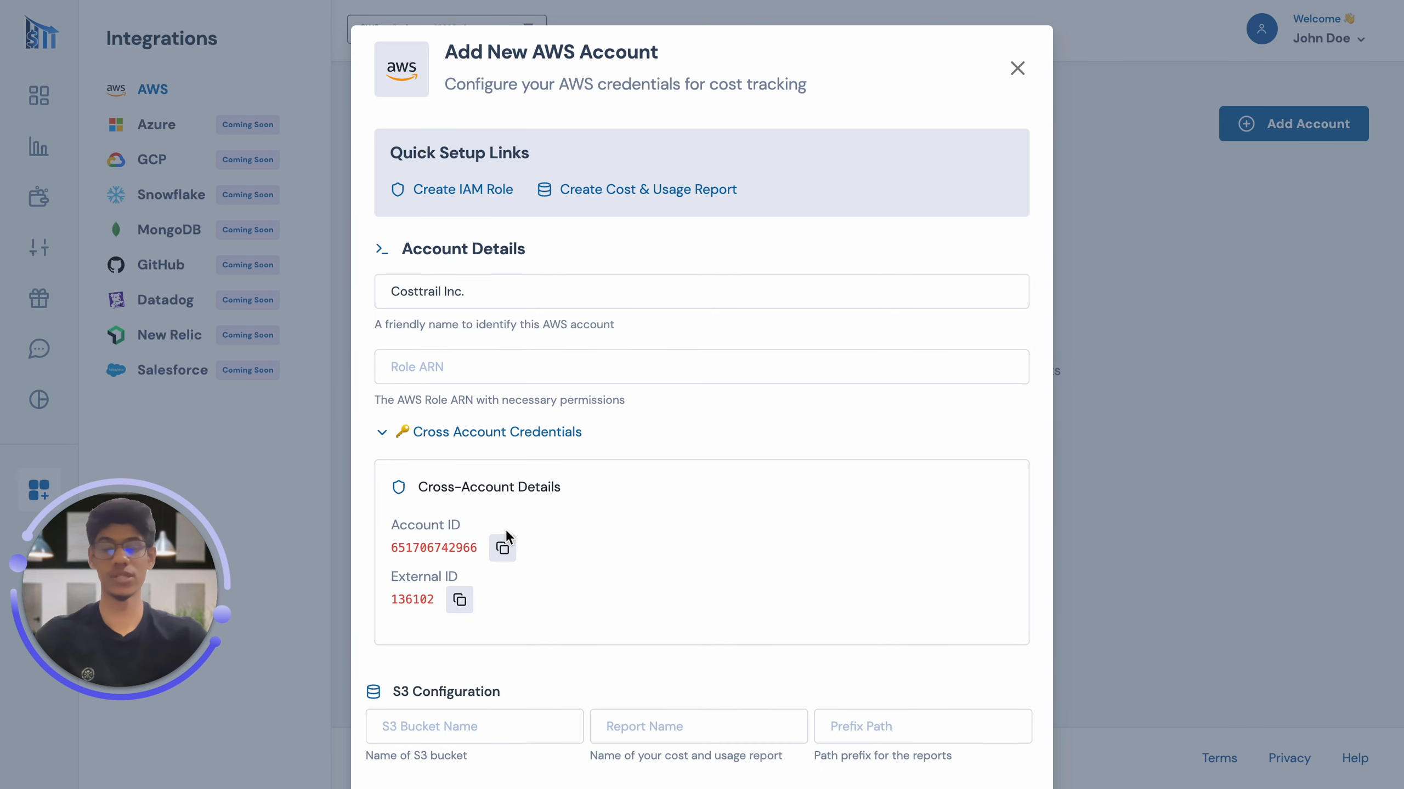
{"action": "left_click", "coordinate": [503, 548]}
{"action": "key", "text": "ctrl+Tab"}
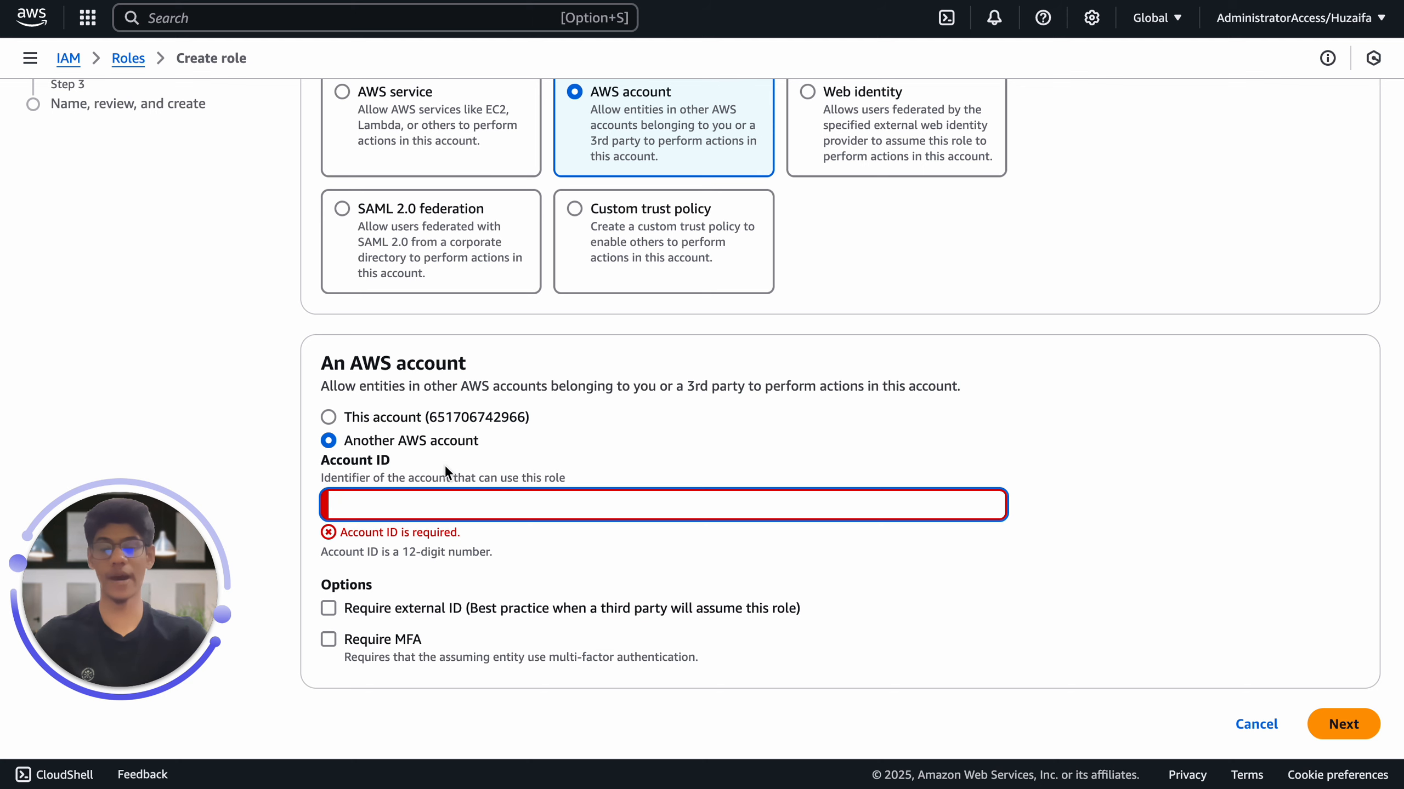
{"action": "key", "text": "ctrl+v"}
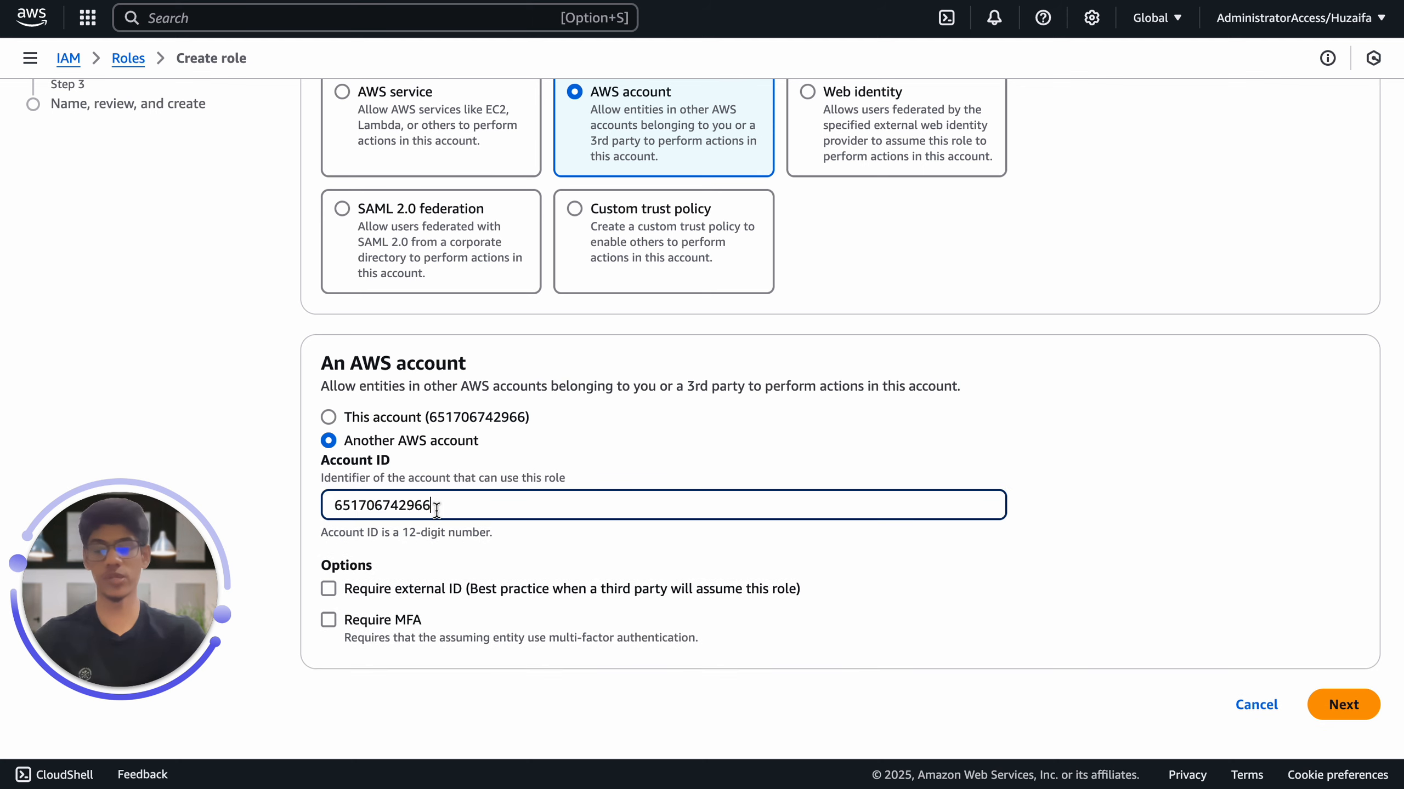
Require an external ID for the role, fill it in with the one copied from Costtrail, and proceed to the permissions.
{"action": "left_click", "coordinate": [329, 589]}
{"action": "scroll", "coordinate": [408, 590], "scroll_direction": "down", "scroll_amount": 3}
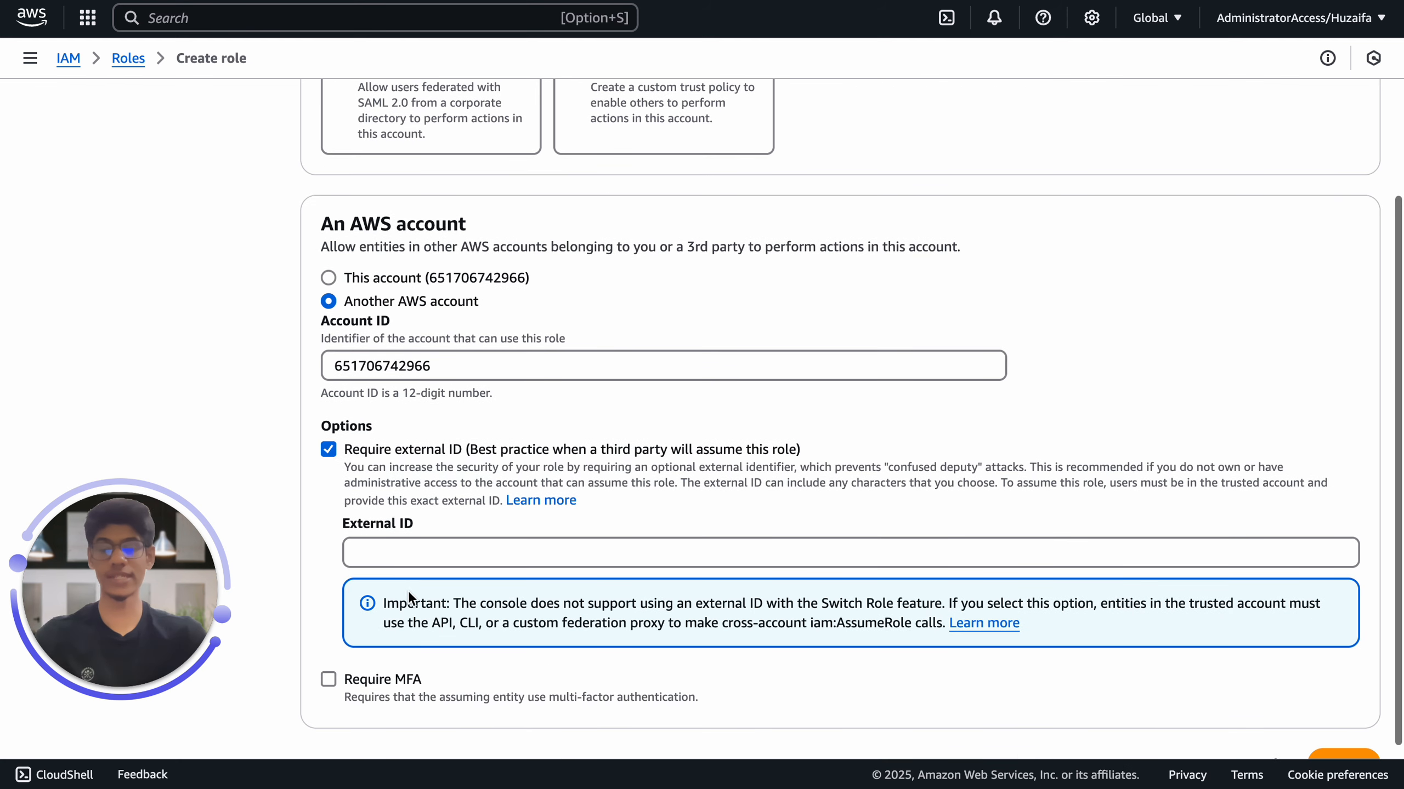
{"action": "left_click", "coordinate": [442, 554]}
{"action": "key", "text": "ctrl+Tab"}
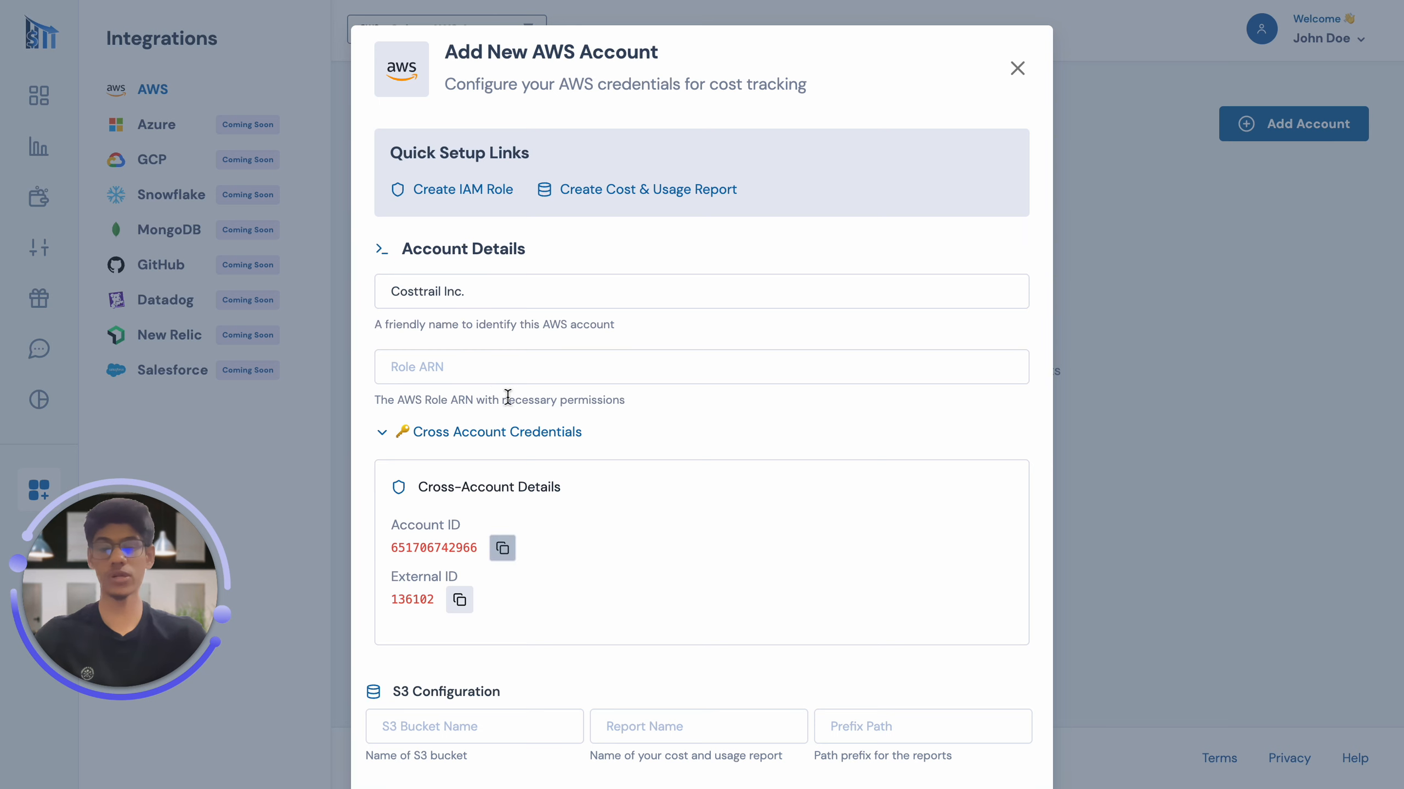
{"action": "scroll", "coordinate": [508, 397], "scroll_direction": "down", "scroll_amount": 1}
{"action": "left_click", "coordinate": [461, 545]}
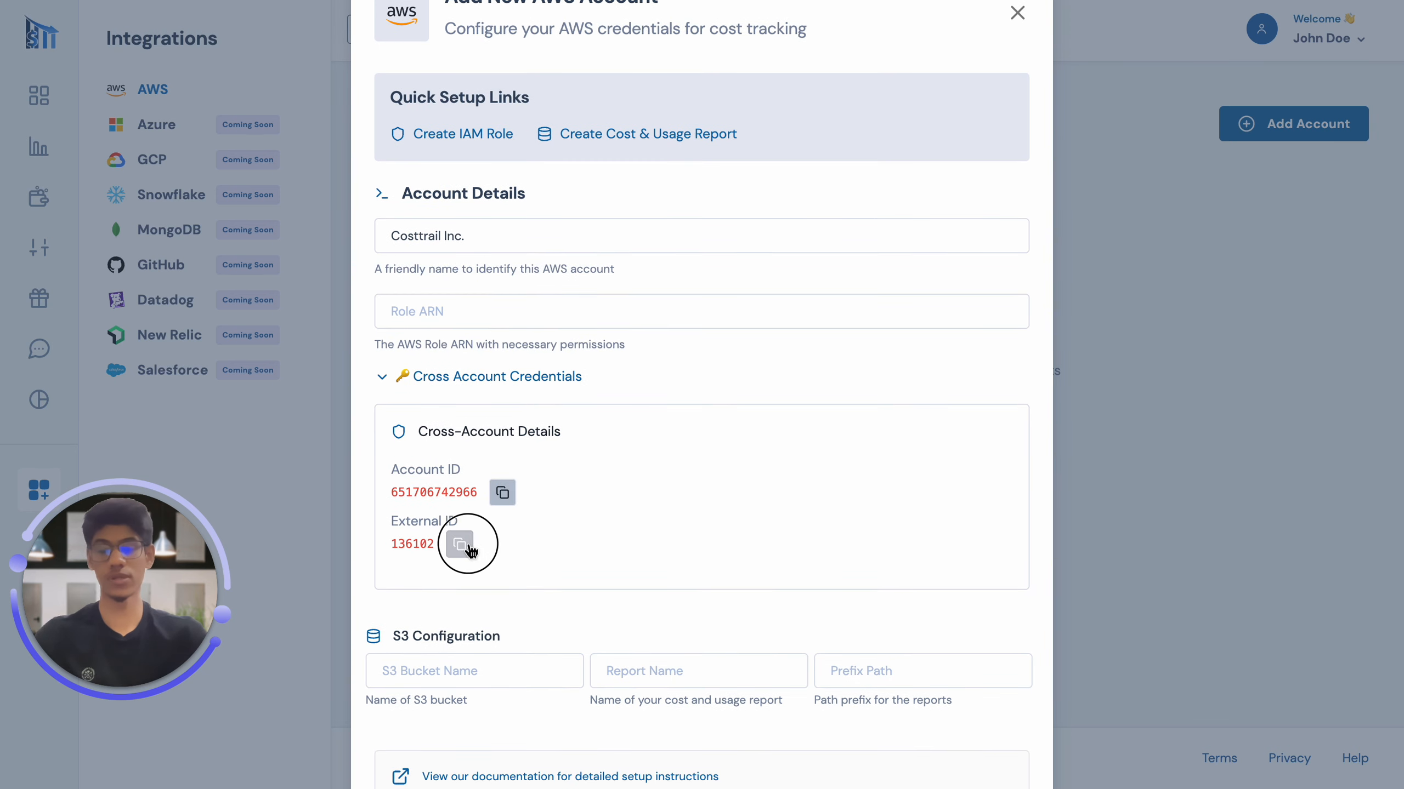
{"action": "key", "text": "ctrl+shift+Tab"}
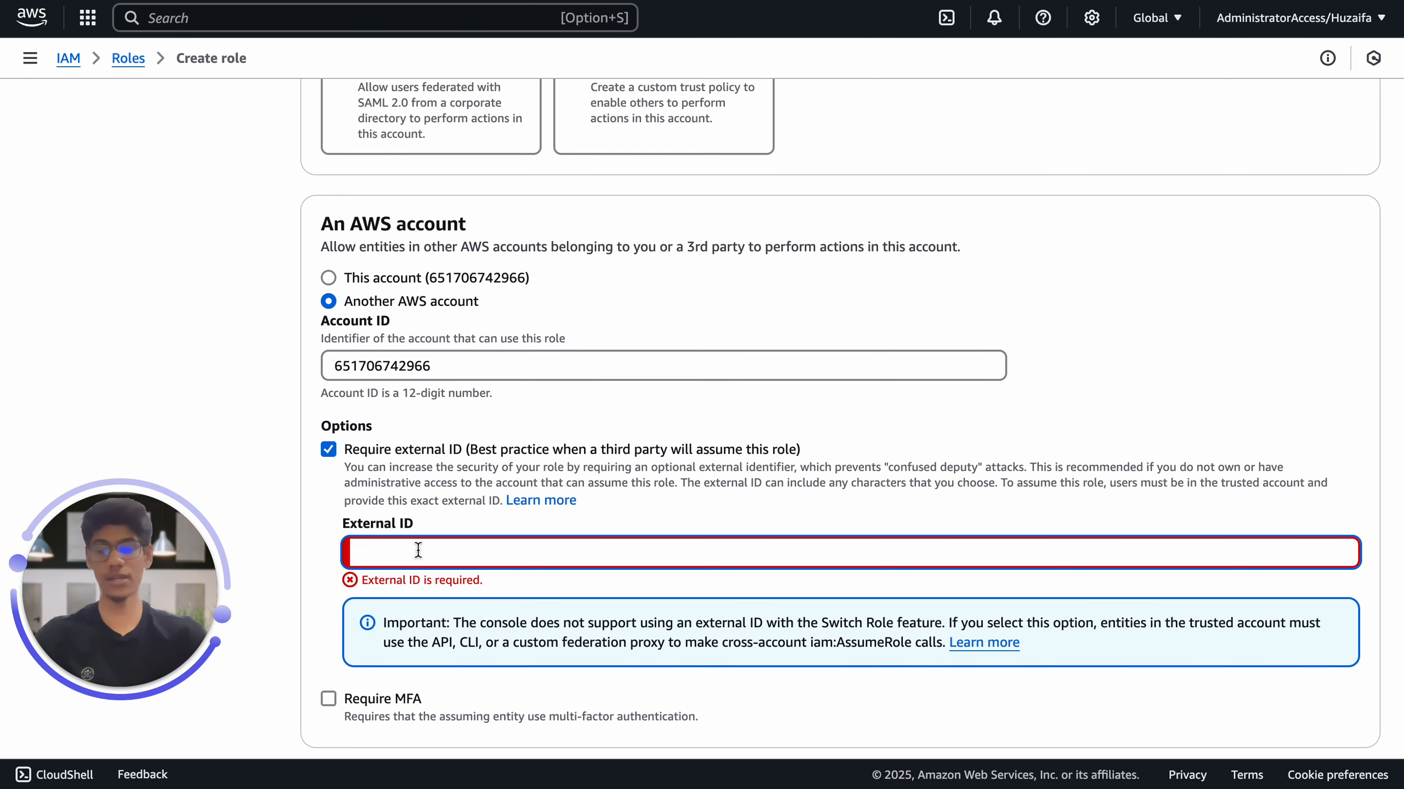
{"action": "key", "text": "super+v"}
{"action": "scroll", "coordinate": [579, 498], "scroll_direction": "down", "scroll_amount": 2}
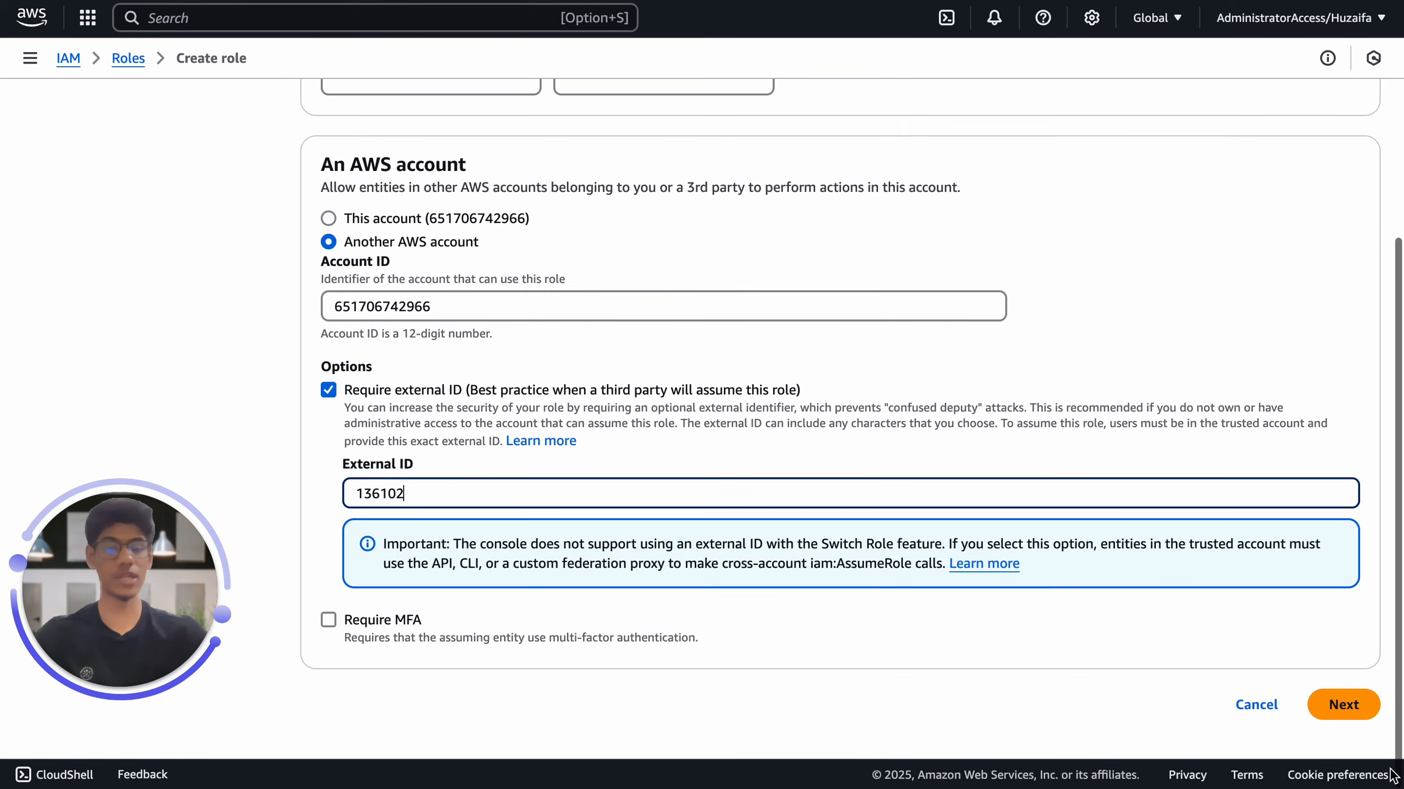
{"action": "left_click", "coordinate": [1338, 713]}
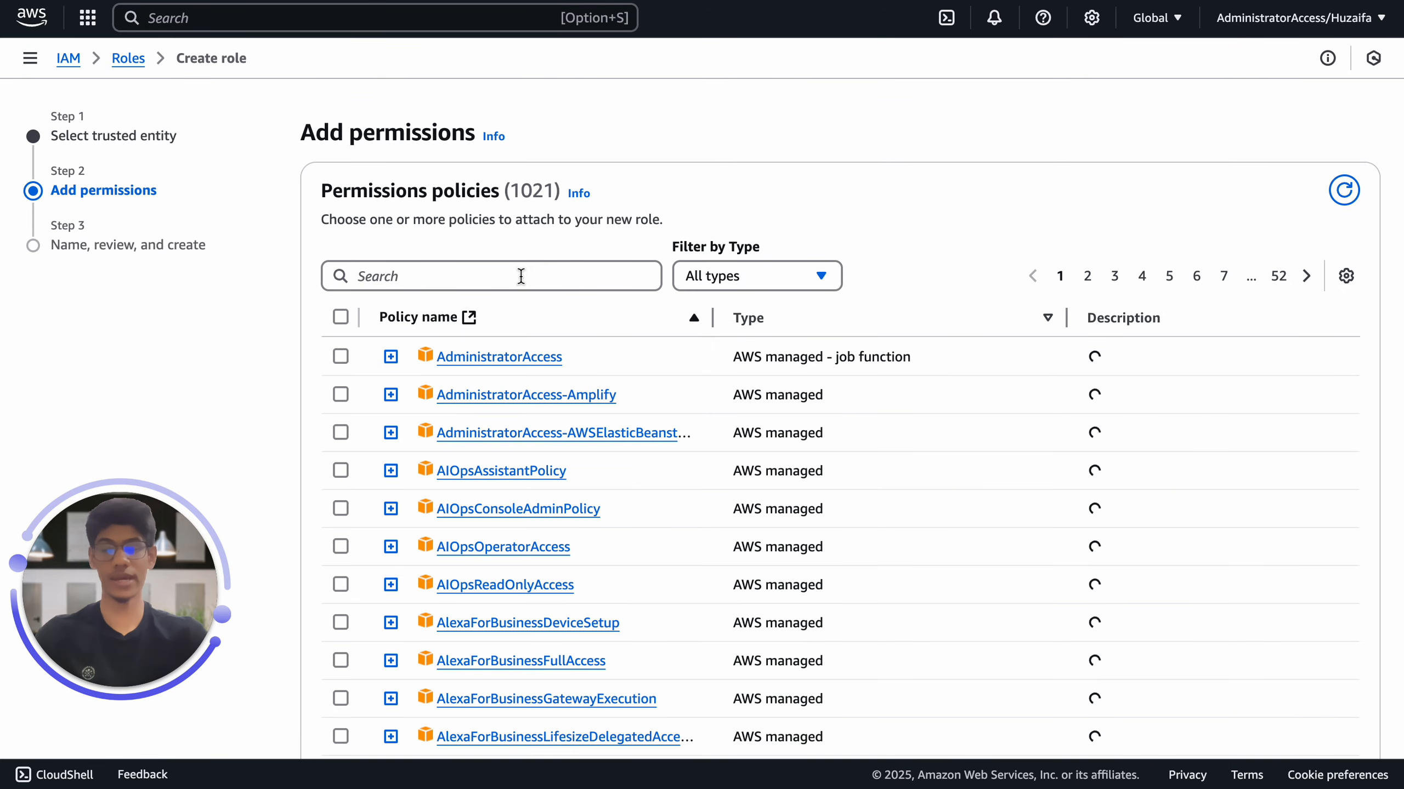
Search the policies for ReadOnly, select the ReadOnlyAccess job function policy for the role, and proceed to the review.
{"action": "left_click", "coordinate": [520, 275]}
{"action": "type", "text": "ReadO"}
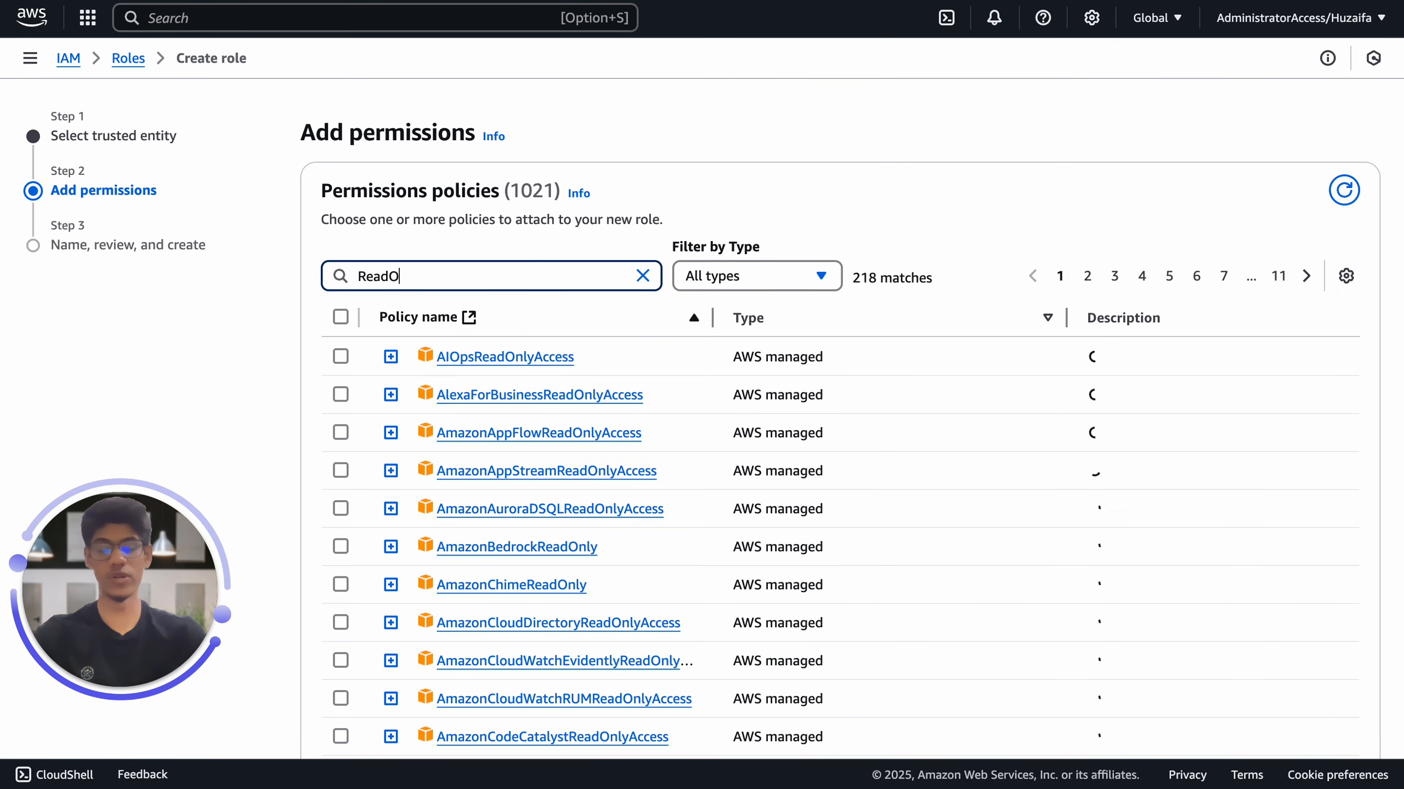
{"action": "type", "text": "nly"}
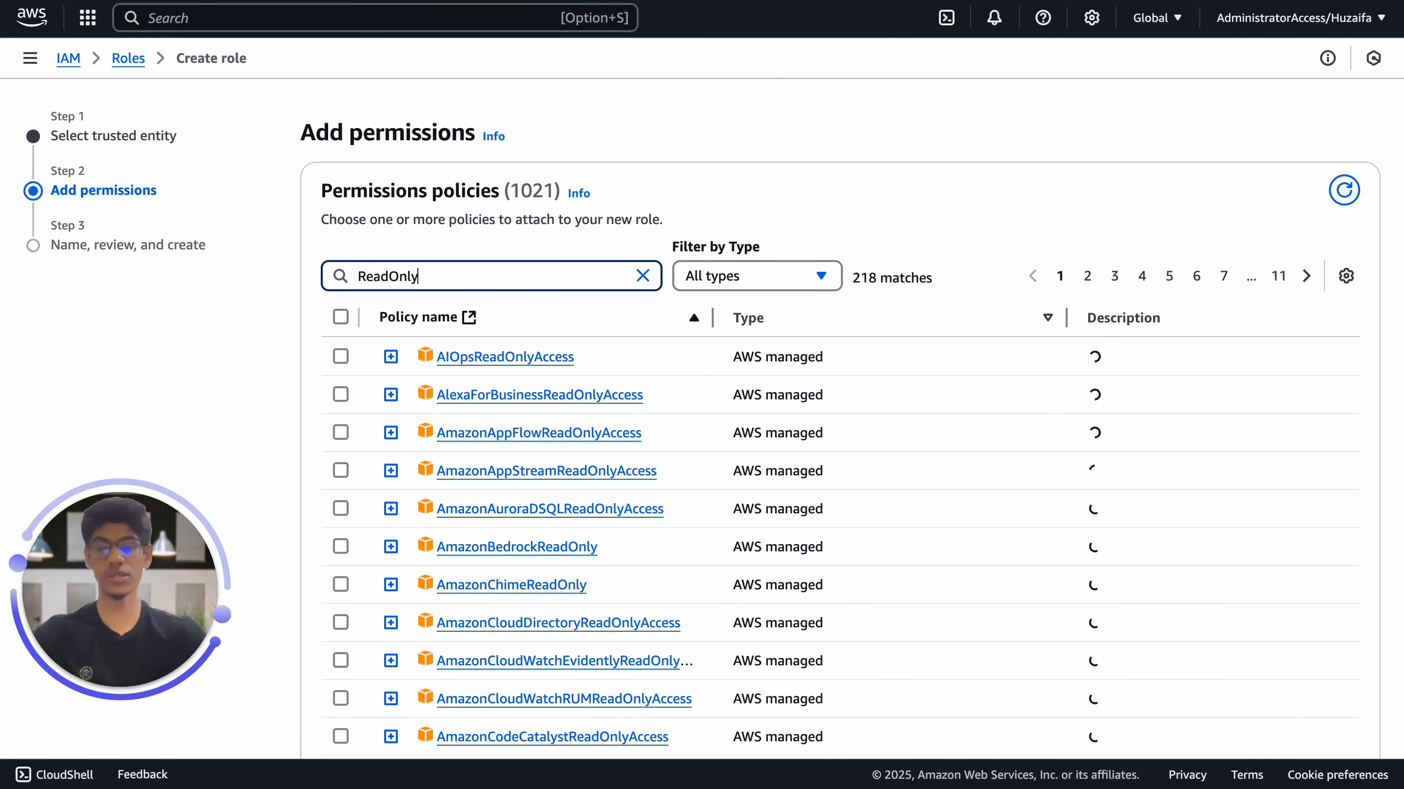
{"action": "left_click", "coordinate": [1279, 277]}
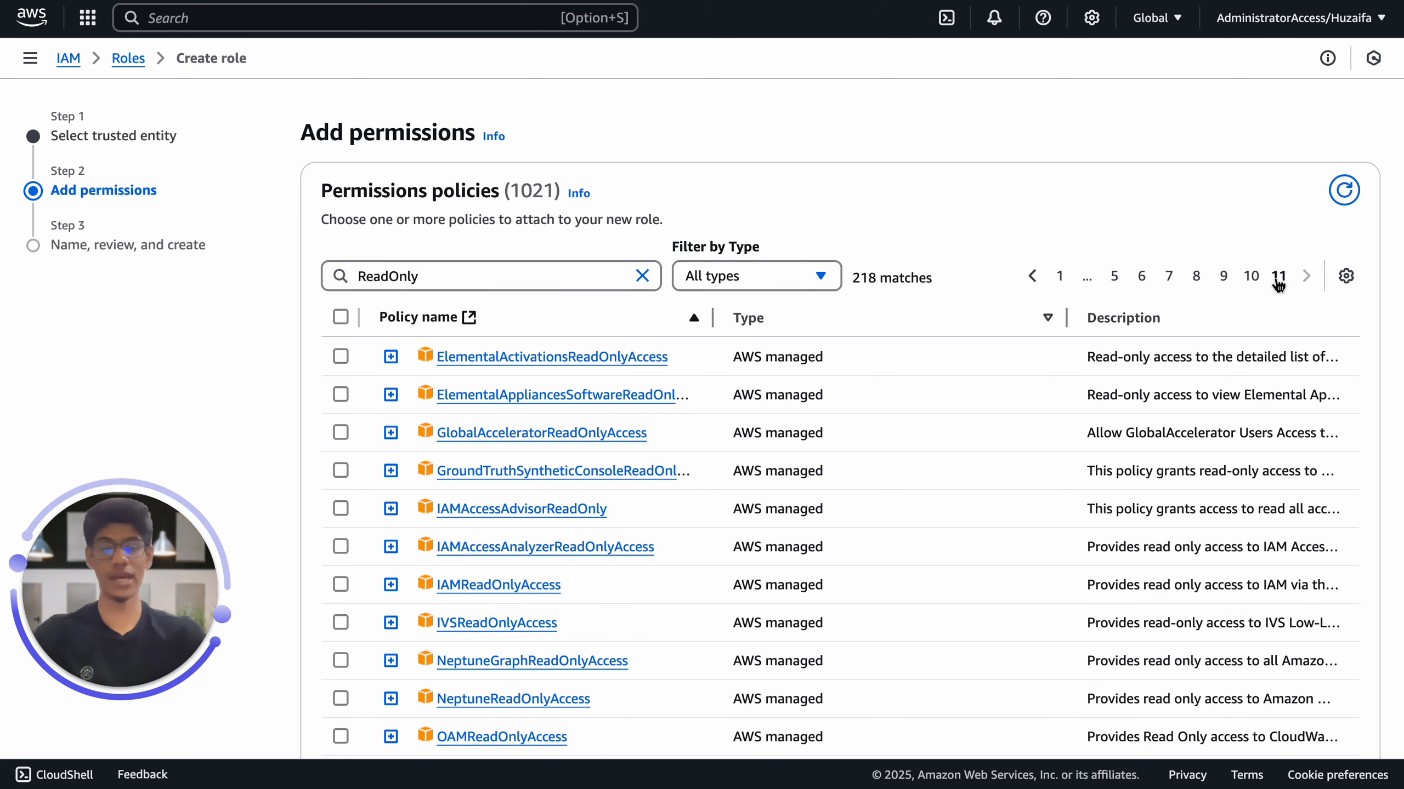
{"action": "scroll", "coordinate": [1016, 329], "scroll_direction": "down", "scroll_amount": 5}
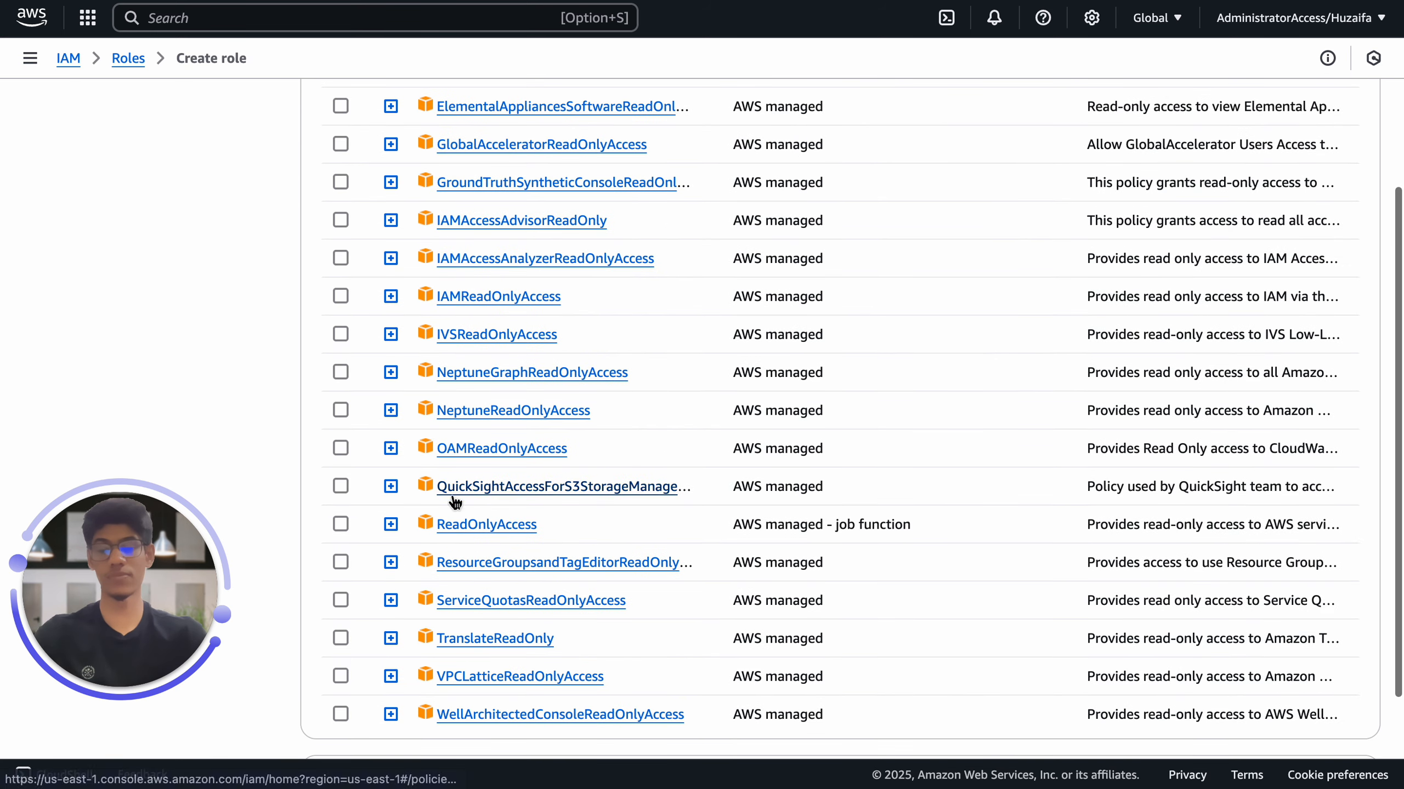
{"action": "left_click", "coordinate": [340, 524]}
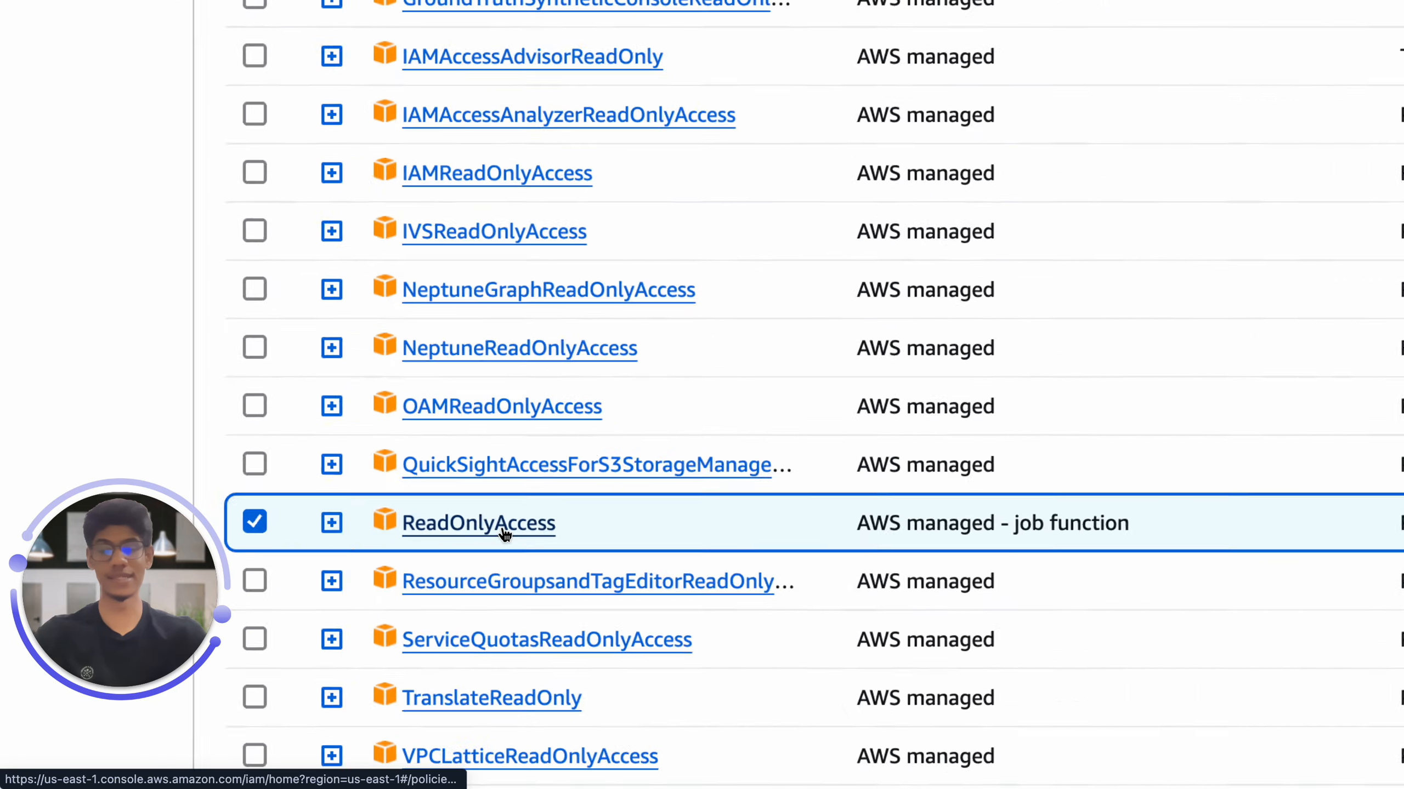
{"action": "scroll", "coordinate": [501, 535], "scroll_direction": "down", "scroll_amount": 3}
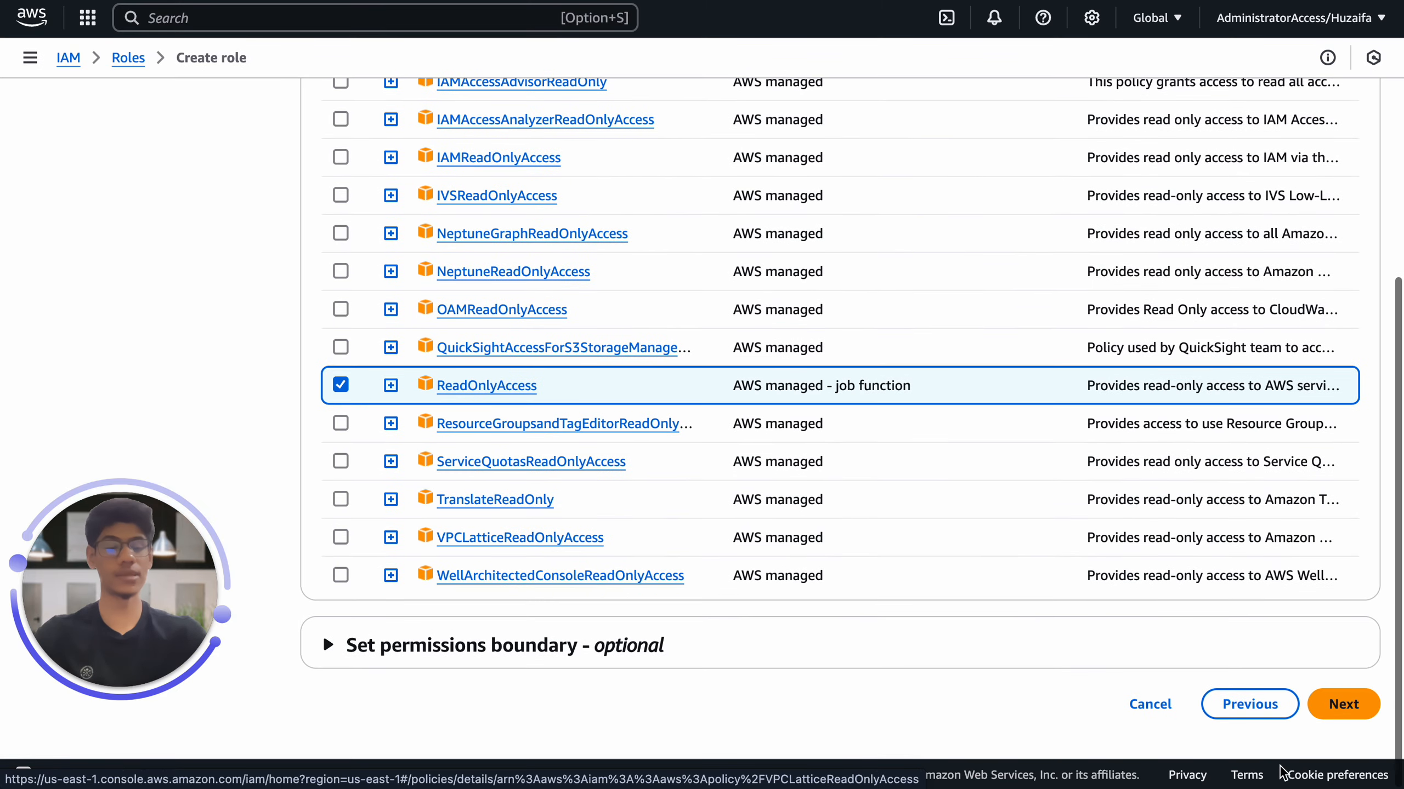
{"action": "left_click", "coordinate": [1343, 704]}
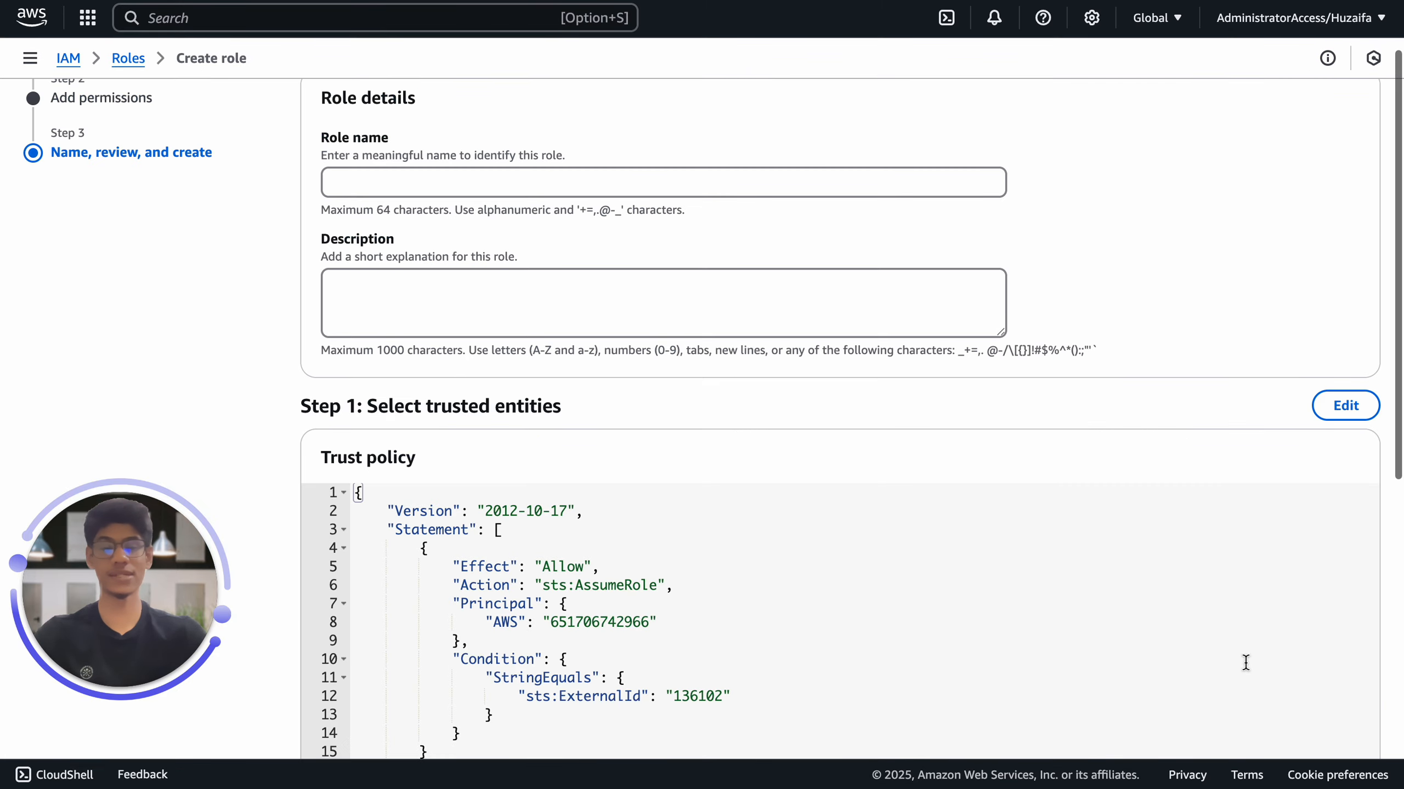
Name the role CosttrailViewRole and create it.
{"action": "left_click", "coordinate": [486, 186]}
{"action": "type", "text": "Costtrail"}
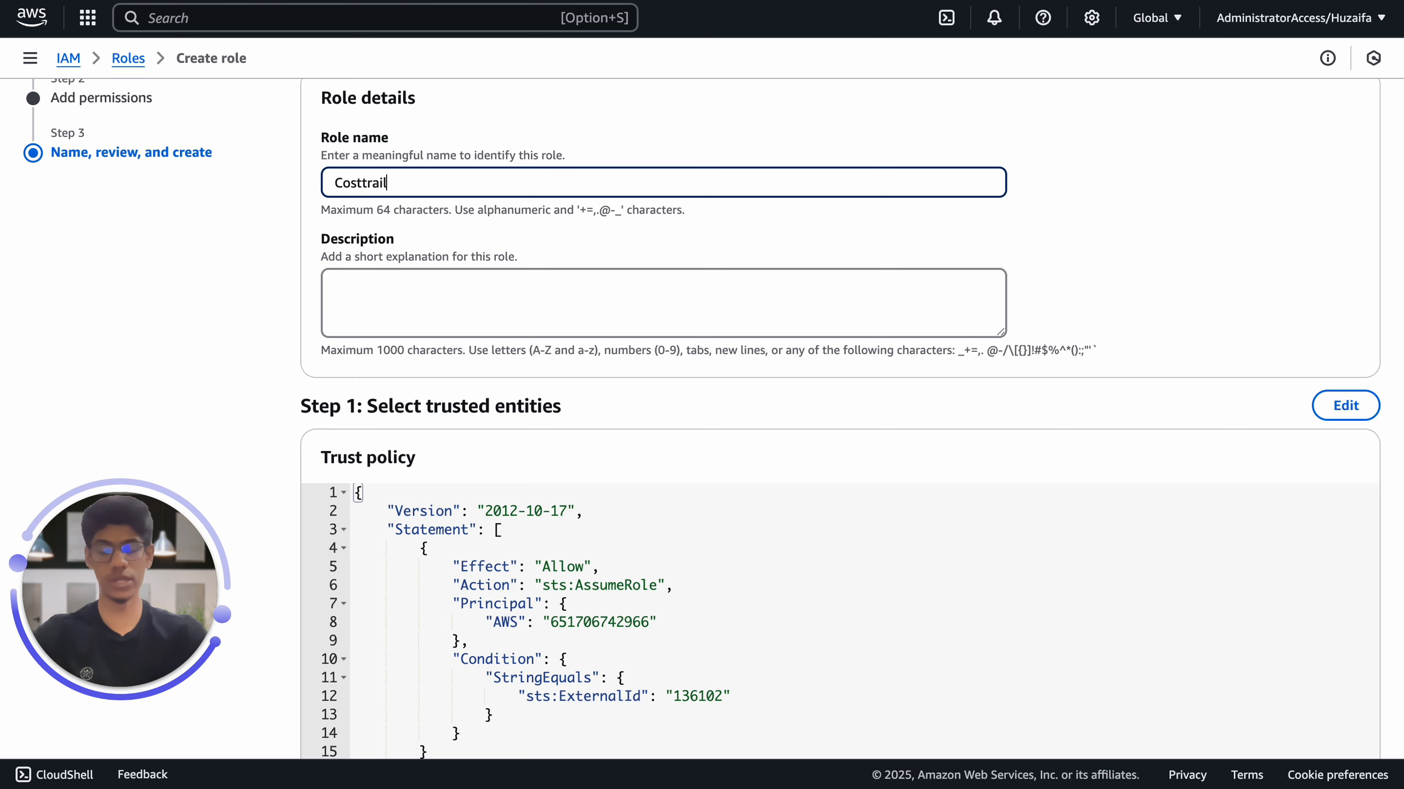
{"action": "type", "text": "ViewRole"}
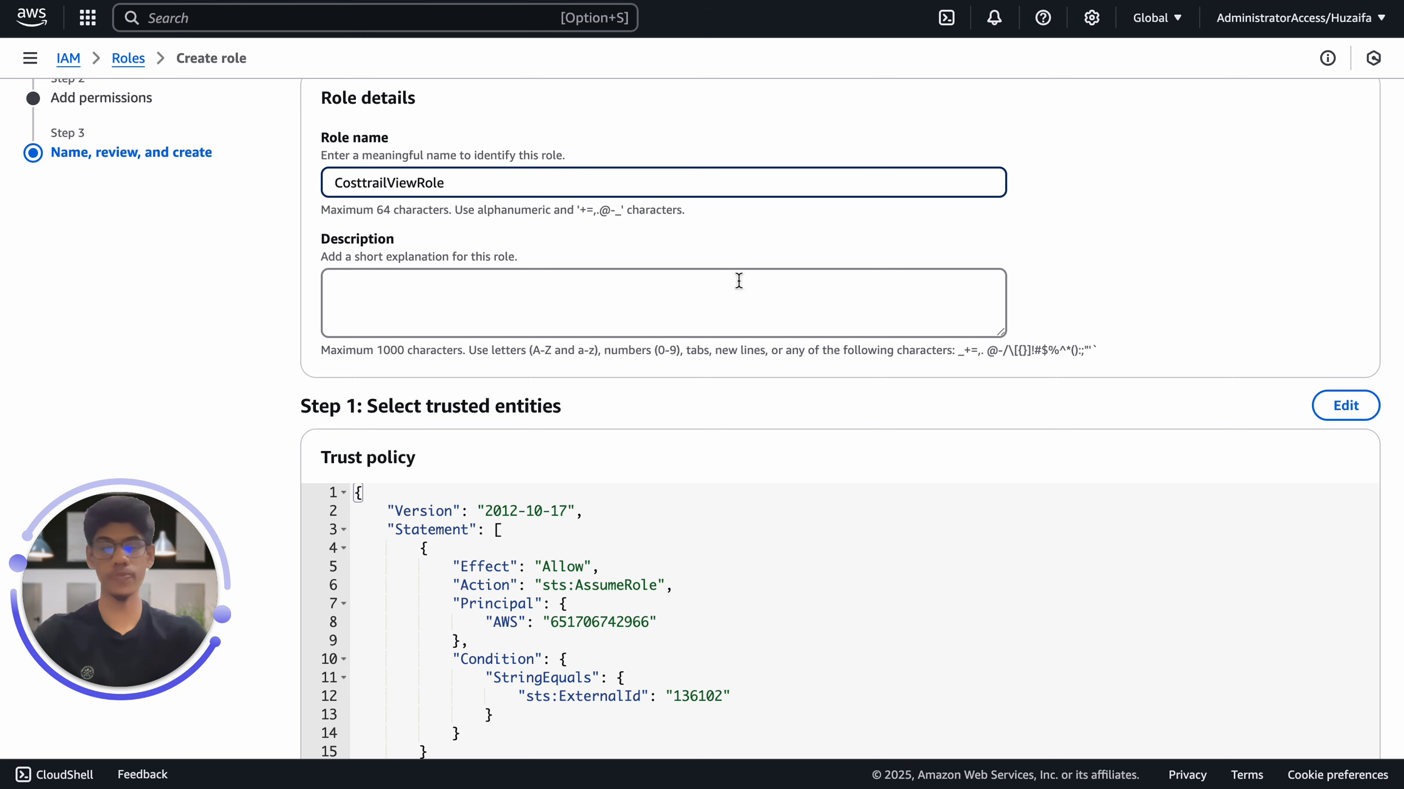
{"action": "scroll", "coordinate": [739, 281], "scroll_direction": "down", "scroll_amount": 10}
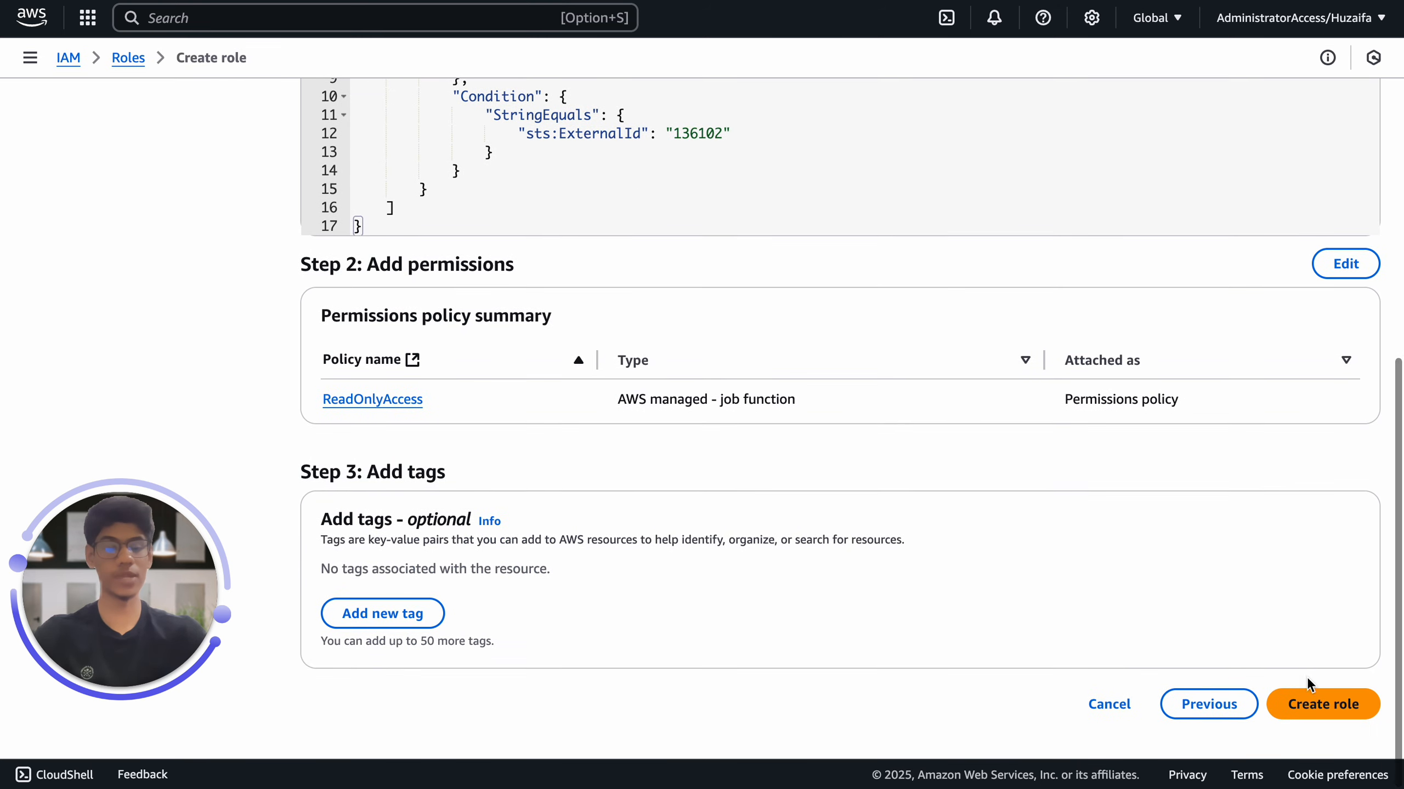
{"action": "left_click", "coordinate": [1314, 709]}
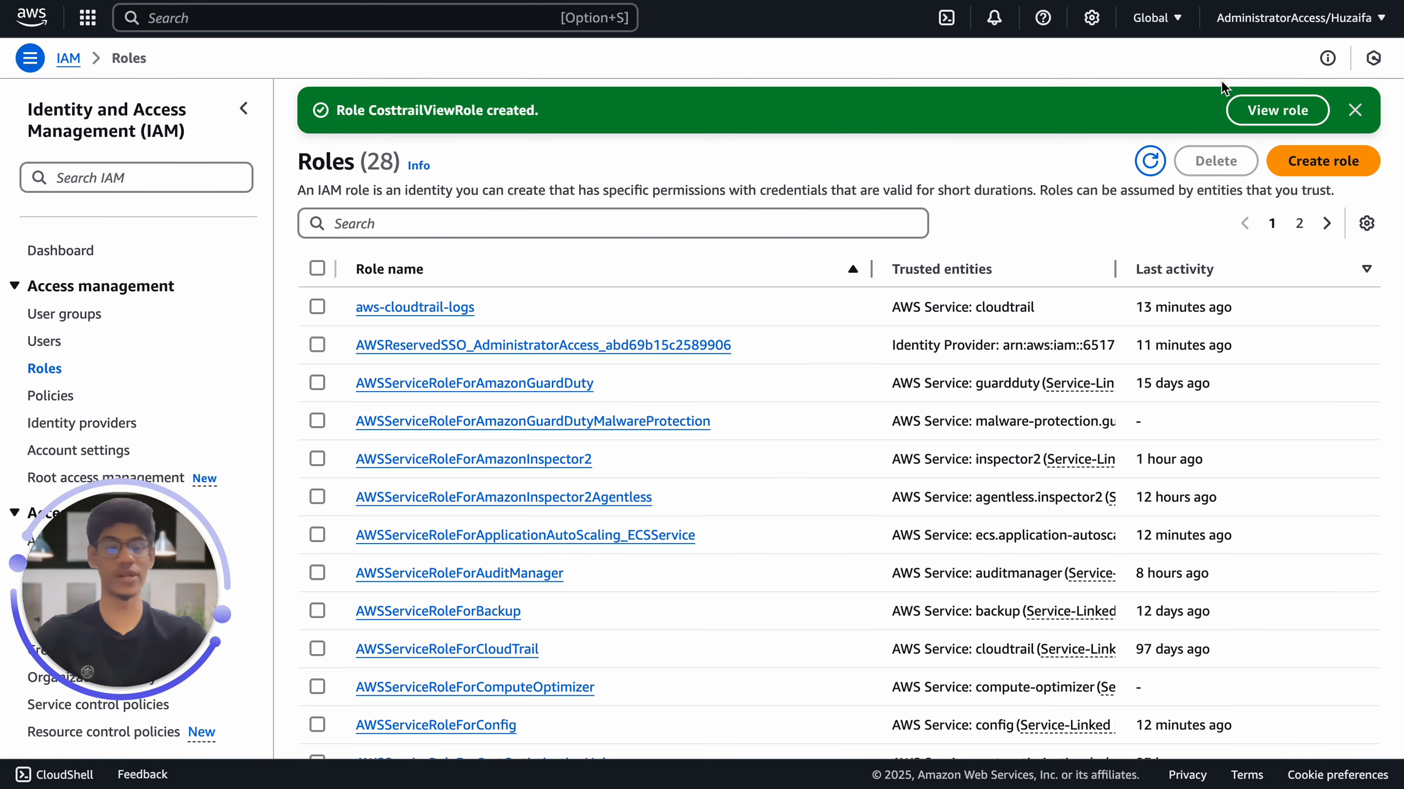
Copy the ARN of CosttrailViewRole into the Role ARN field in Costtrail and collapse the cross-account credentials.
{"action": "left_click", "coordinate": [1239, 105]}
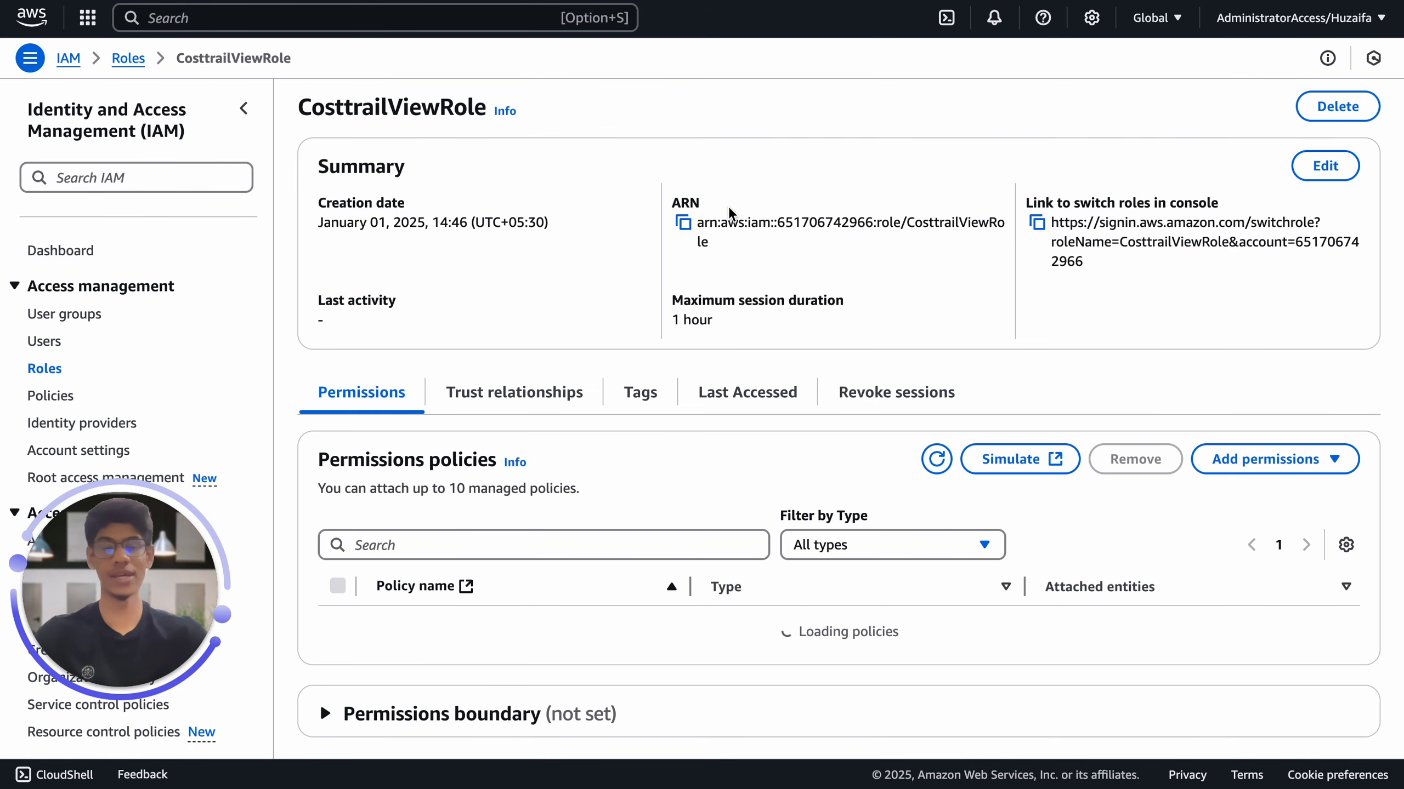
{"action": "left_click", "coordinate": [684, 223]}
{"action": "key", "text": "ctrl+shift+Tab"}
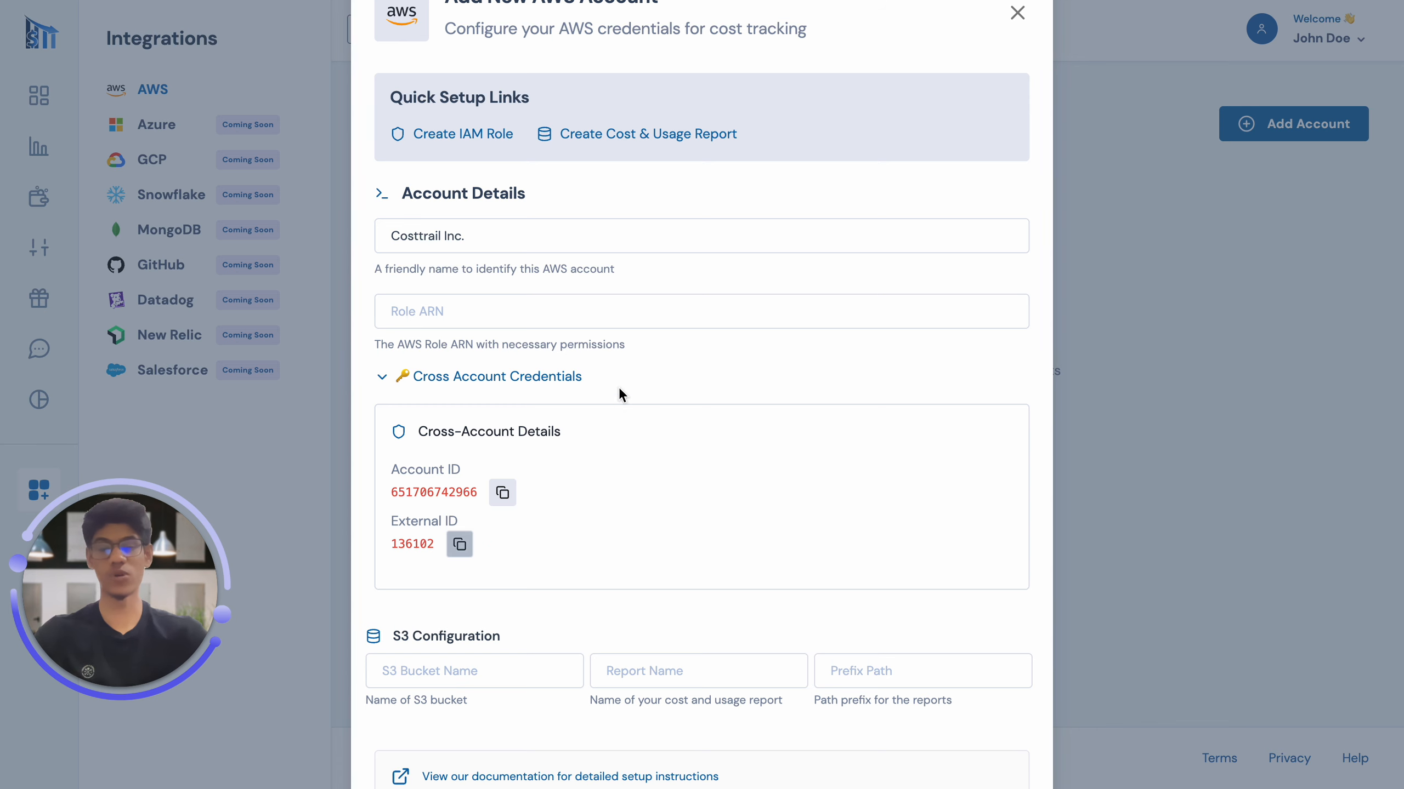
{"action": "left_click", "coordinate": [535, 310]}
{"action": "key", "text": "ctrl+v"}
{"action": "left_click", "coordinate": [608, 273]}
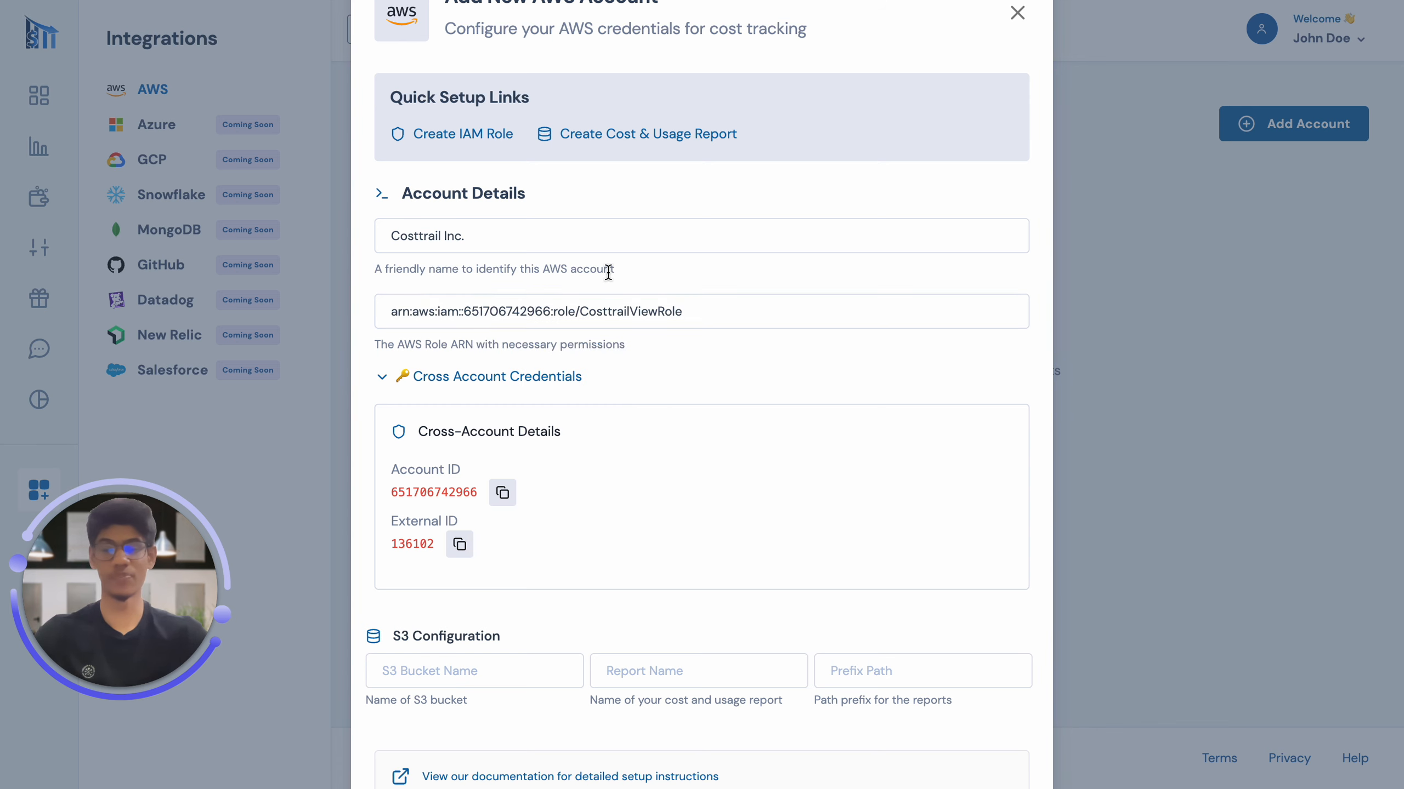
{"action": "left_click", "coordinate": [437, 377]}
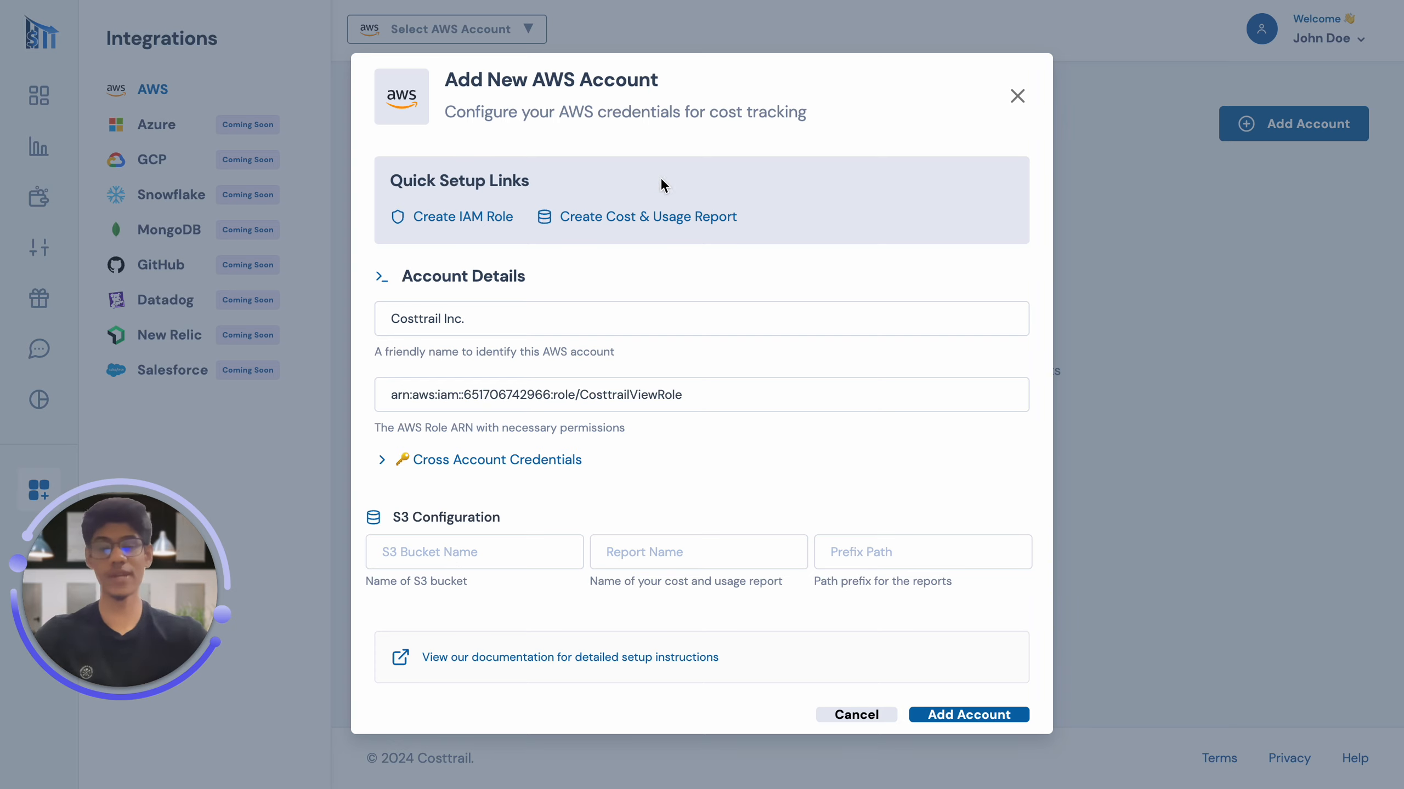
Open the Cost & Usage Report creation page from Costtrail and name the legacy CUR export costtrail-cost-report.
{"action": "left_click", "coordinate": [641, 217]}
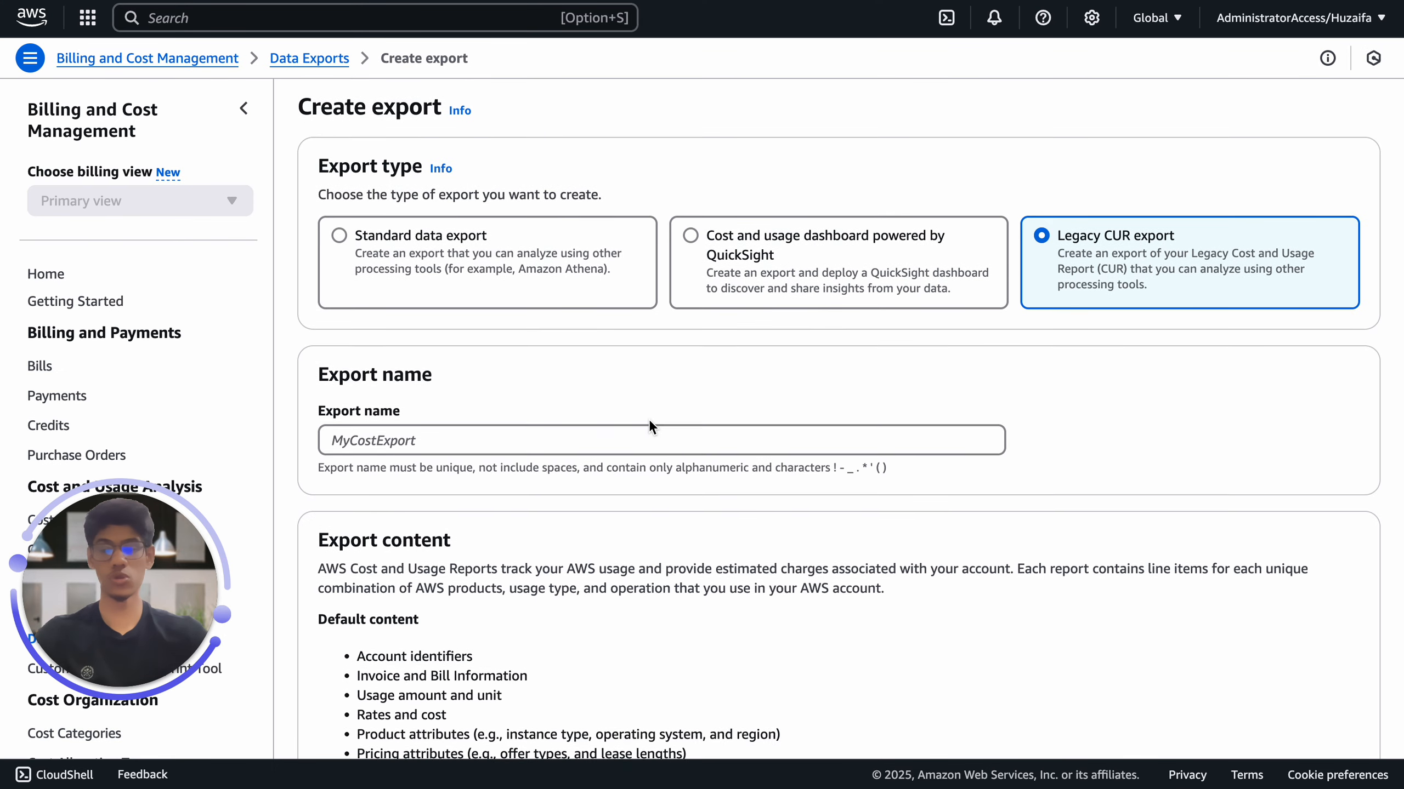
{"action": "scroll", "coordinate": [649, 420], "scroll_direction": "down", "scroll_amount": 1}
{"action": "left_click", "coordinate": [608, 415]}
{"action": "left_click", "coordinate": [505, 463]}
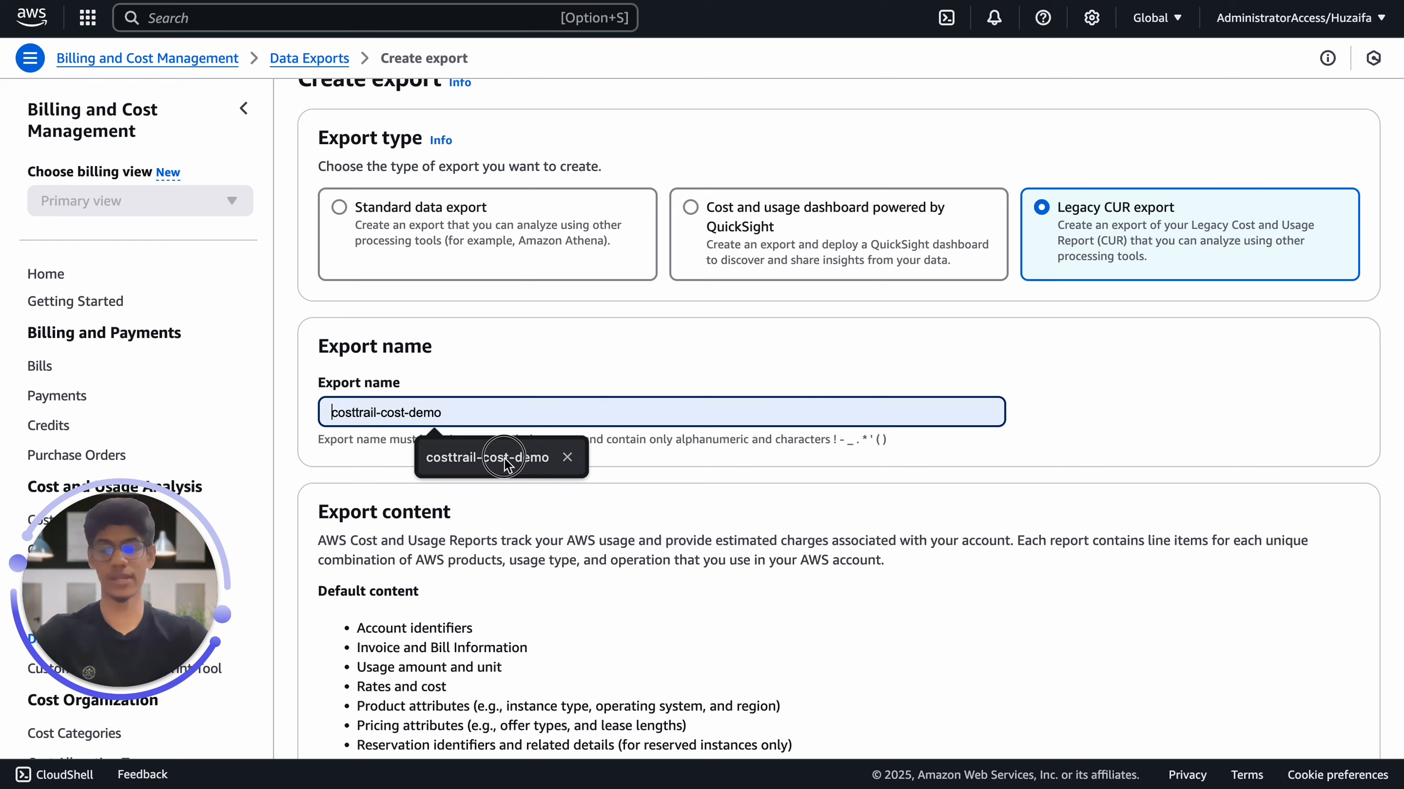
{"action": "key", "text": "BackSpace"}
{"action": "key", "text": "BackSpace"}
{"action": "key", "text": "BackSpace"}
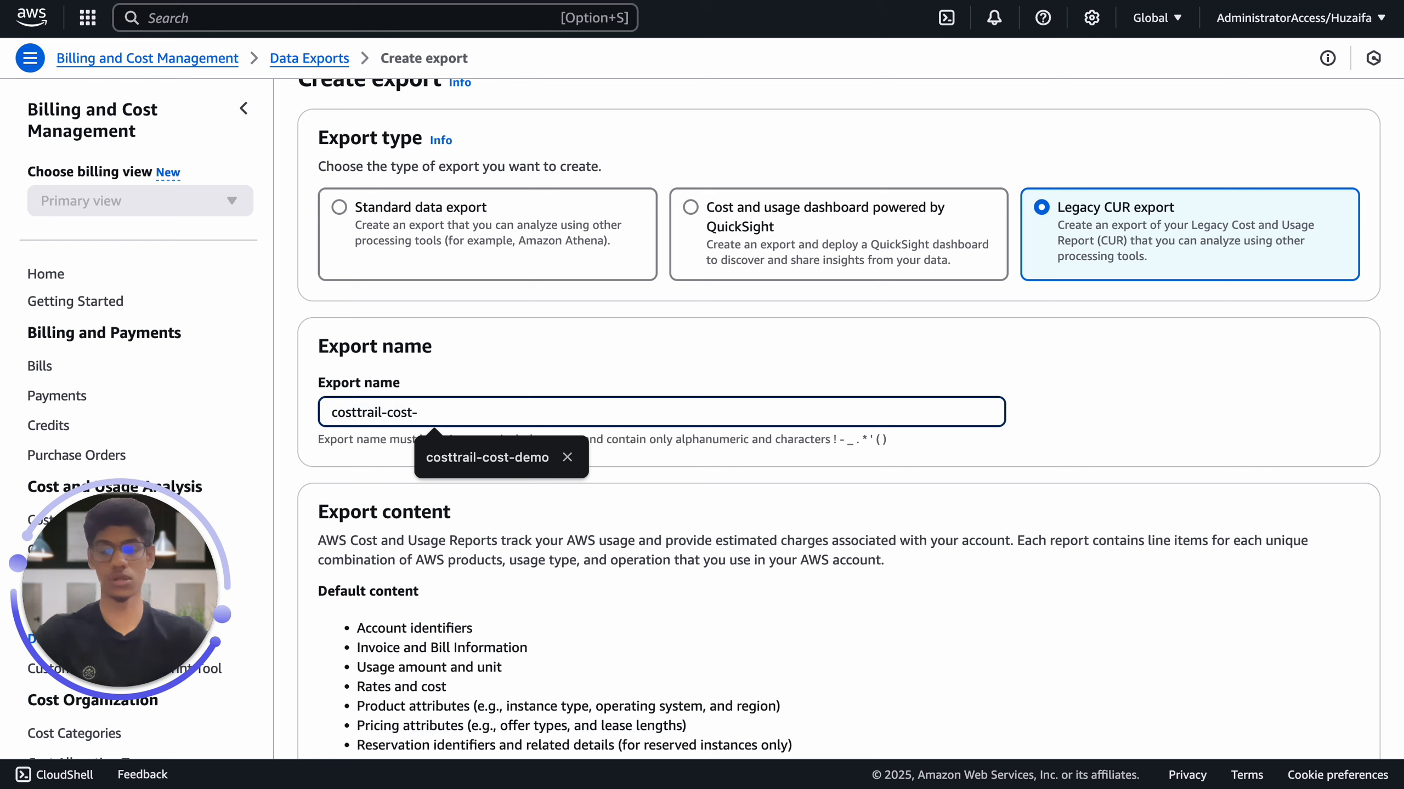
{"action": "type", "text": "report"}
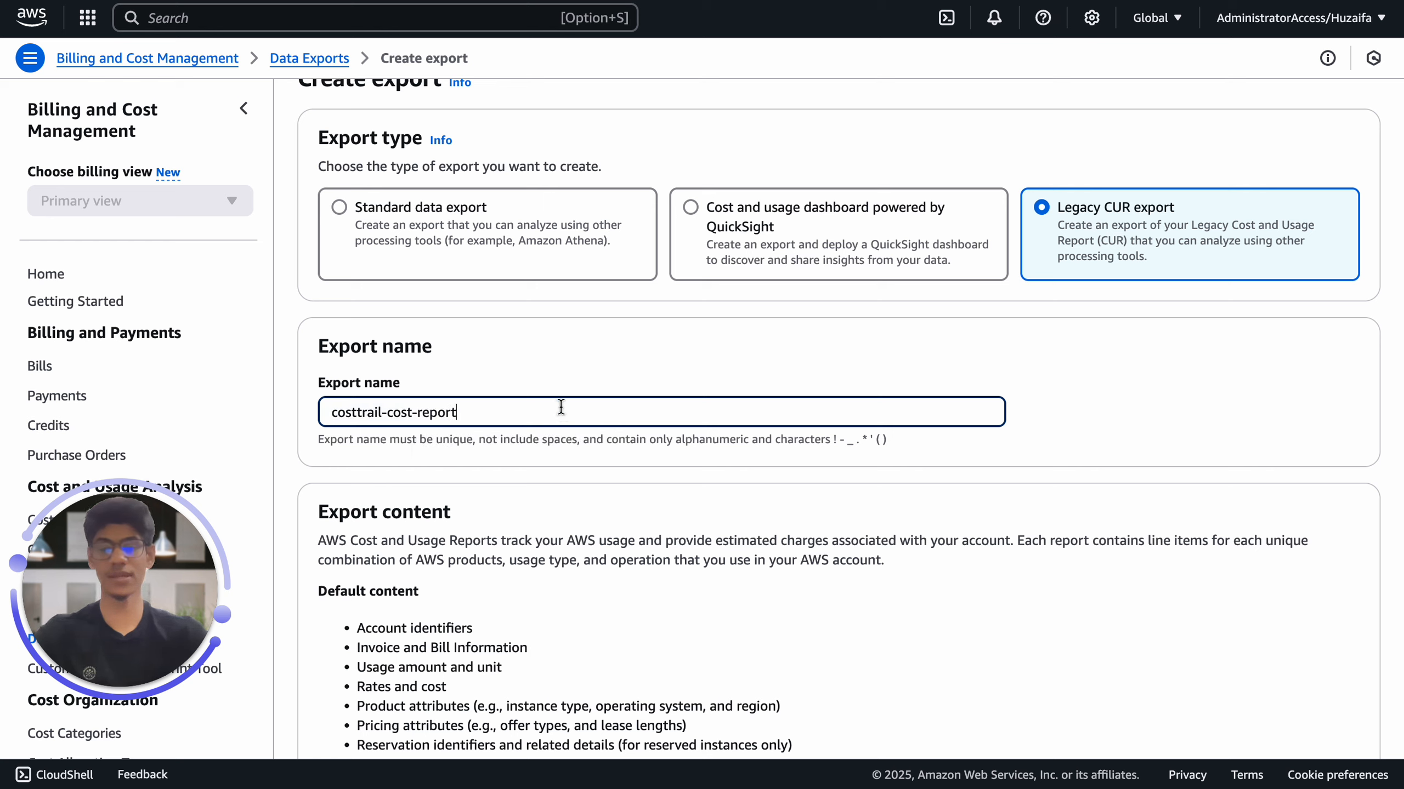
Copy the export name costtrail-cost-report into the Report Name field of Costtrail's S3 configuration.
{"action": "left_click_drag", "start_coordinate": [558, 412], "coordinate": [328, 411]}
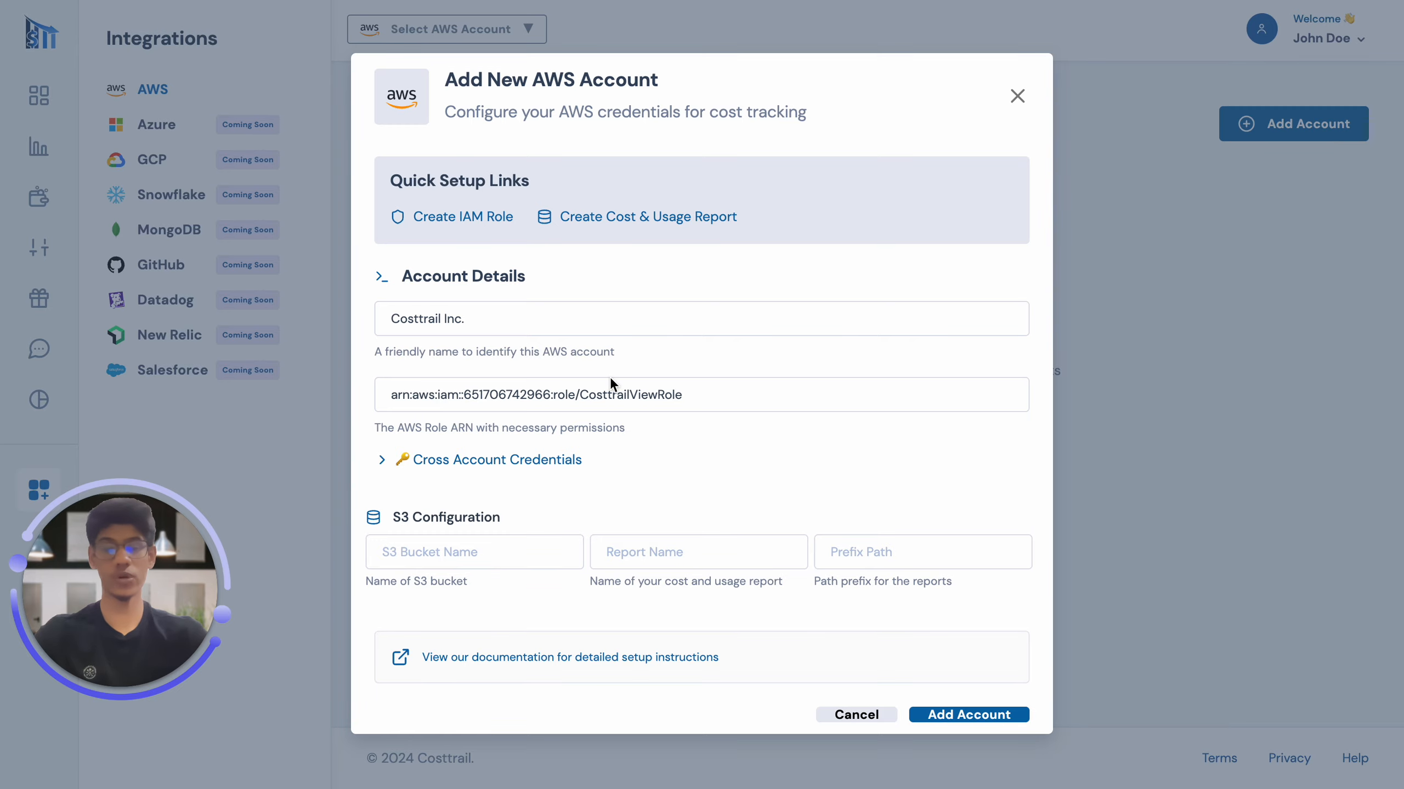
{"action": "left_click", "coordinate": [668, 563]}
{"action": "key", "text": "ctrl+v"}
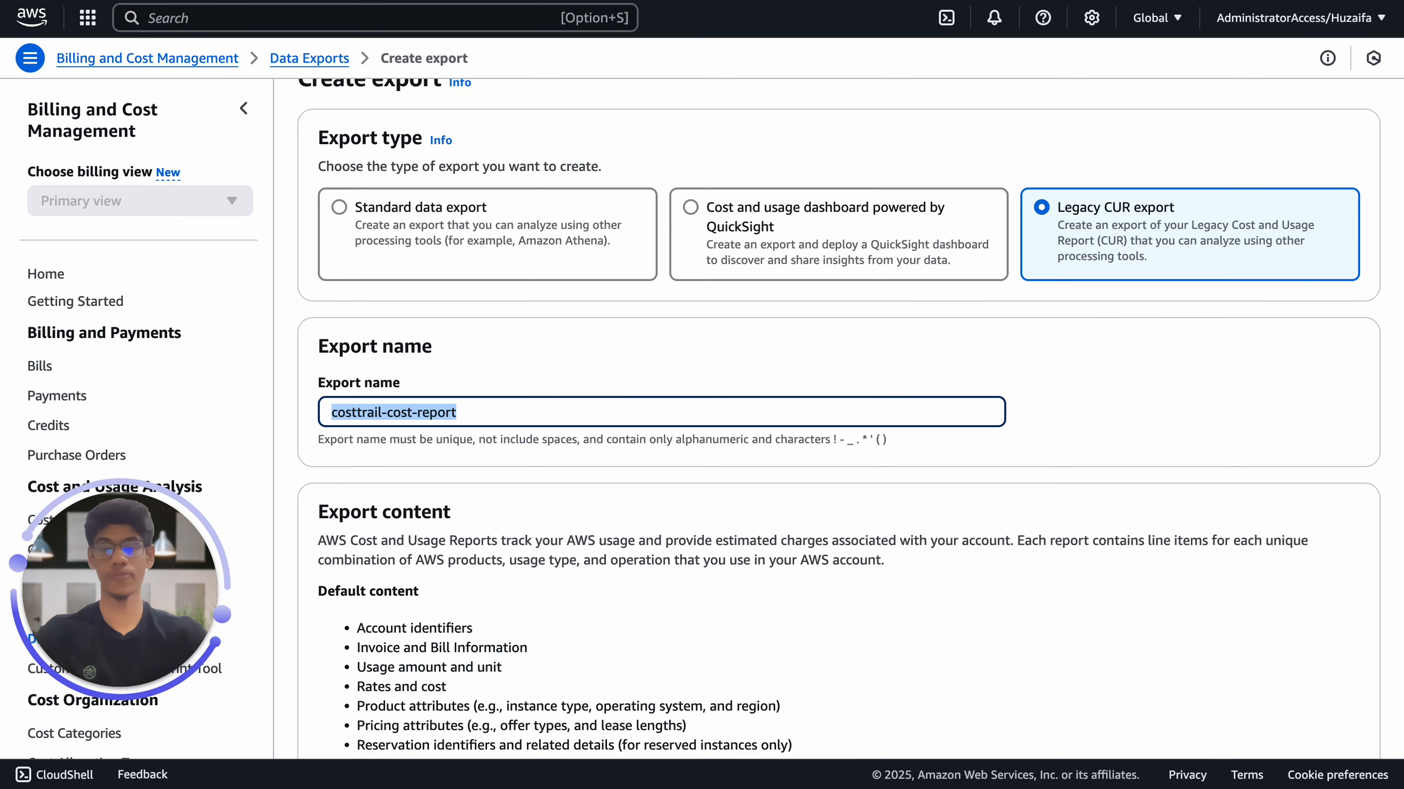
Include resource IDs and split cost allocation data in the export content, and enable automatic data refresh.
{"action": "scroll", "coordinate": [517, 456], "scroll_direction": "down", "scroll_amount": 5}
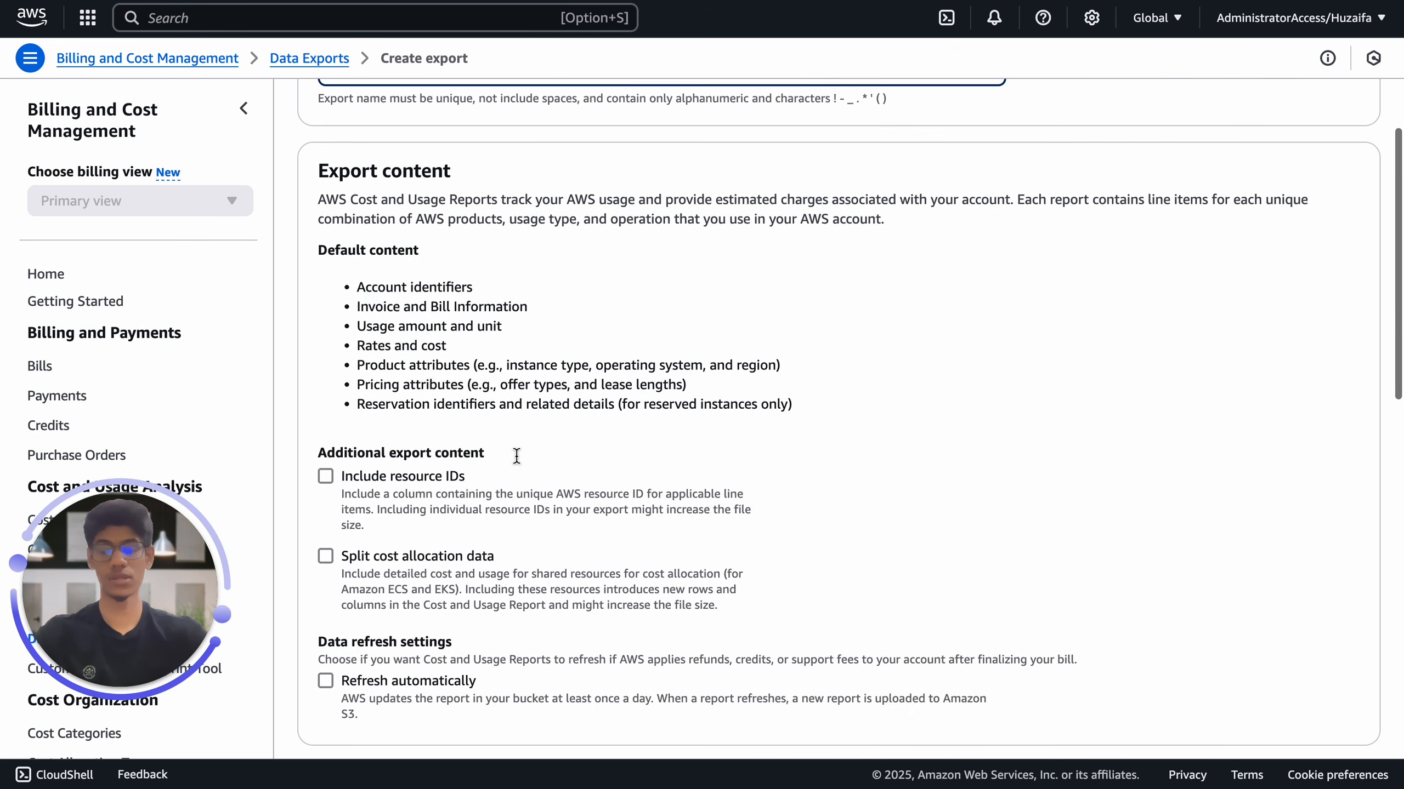
{"action": "scroll", "coordinate": [517, 457], "scroll_direction": "down", "scroll_amount": 4}
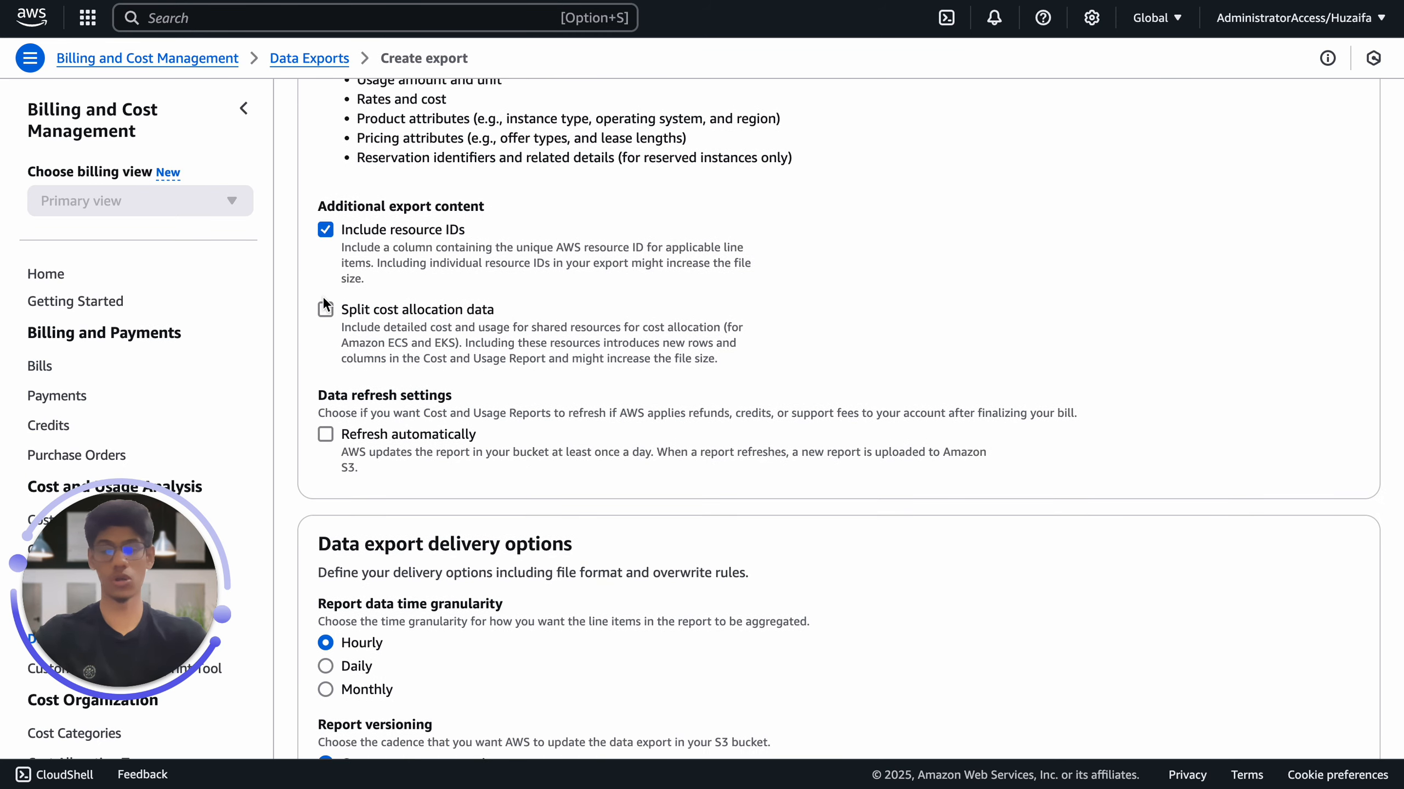
{"action": "left_click", "coordinate": [325, 311]}
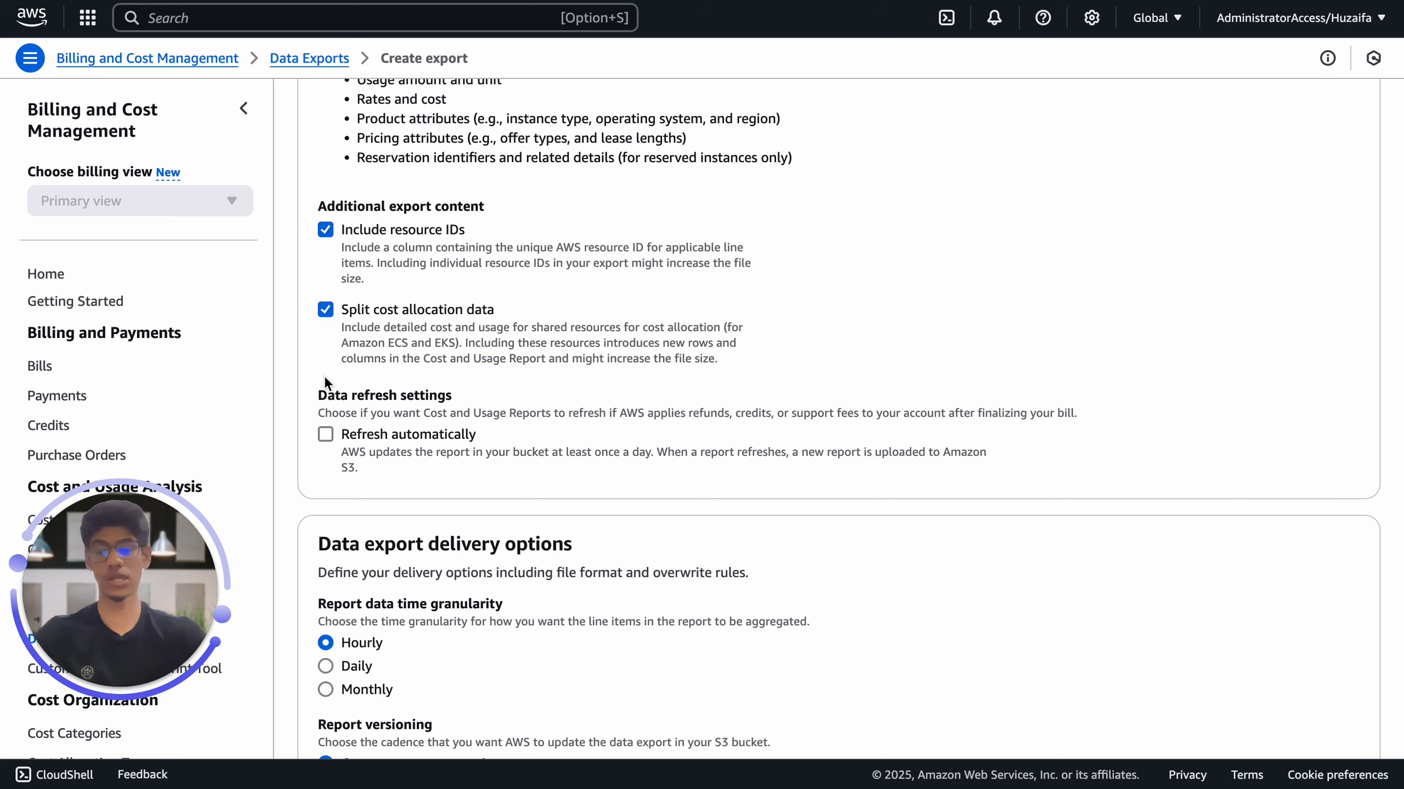
{"action": "scroll", "coordinate": [327, 431], "scroll_direction": "down", "scroll_amount": 4}
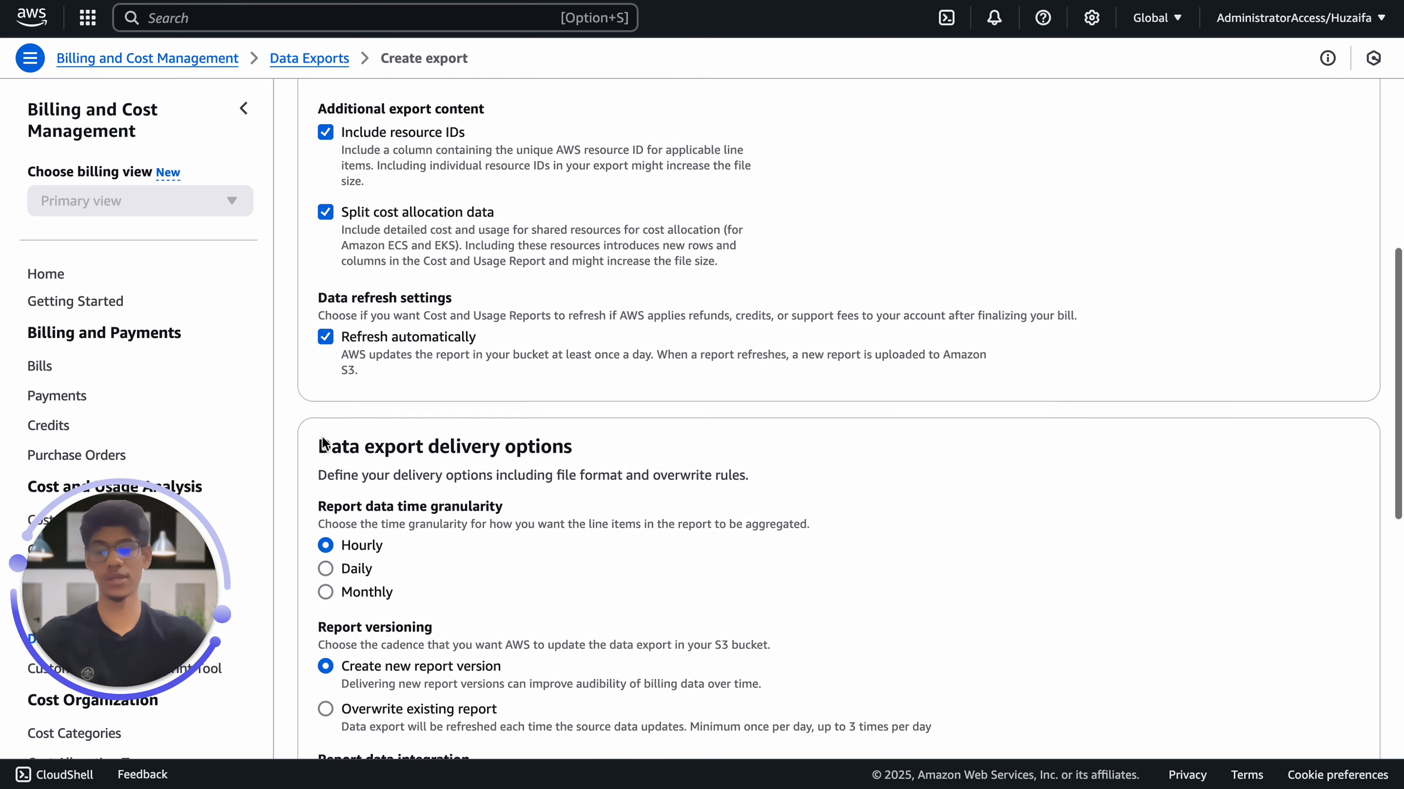
Set the report data time granularity to Daily and the report versioning to overwrite the existing report.
{"action": "scroll", "coordinate": [345, 387], "scroll_direction": "down", "scroll_amount": 1}
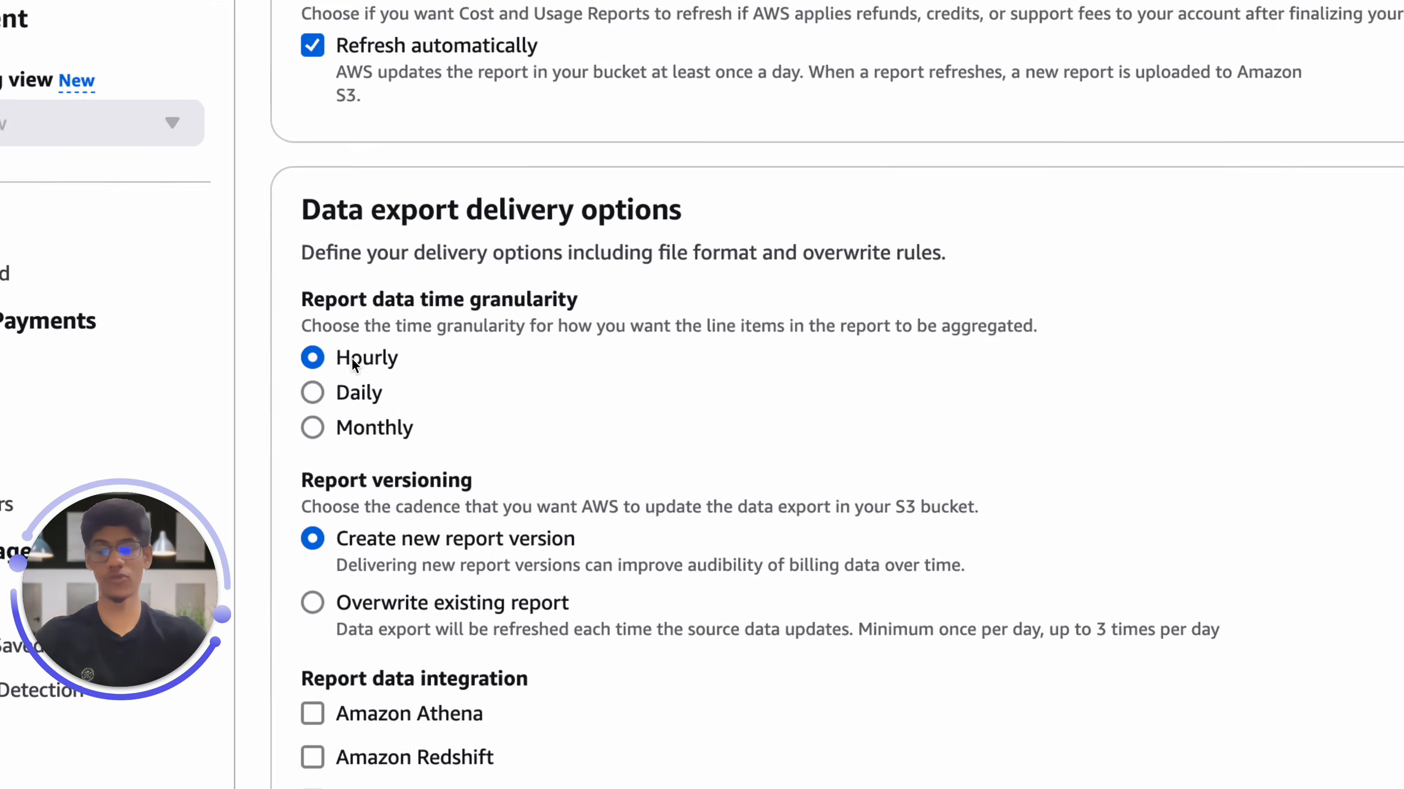
{"action": "left_click", "coordinate": [330, 399]}
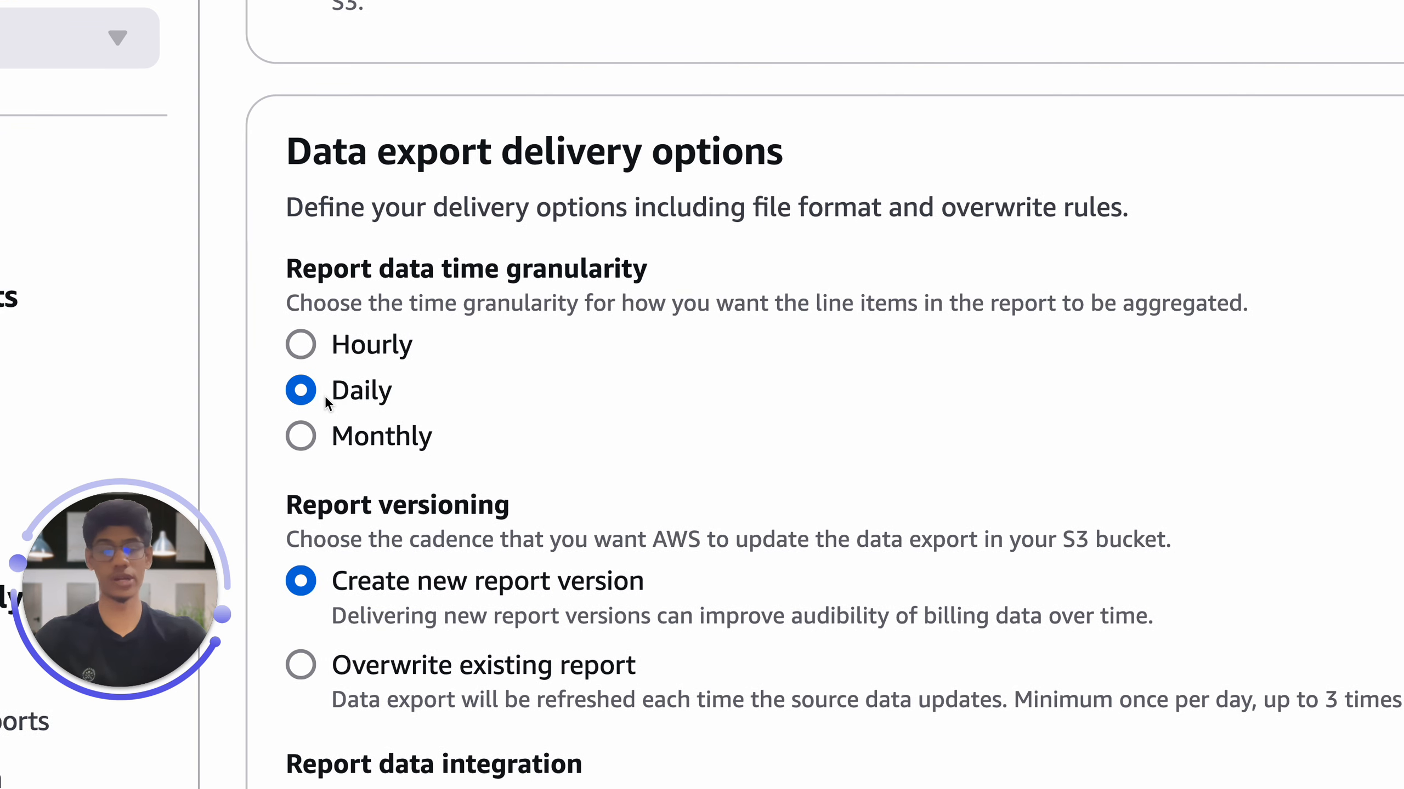
{"action": "scroll", "coordinate": [325, 395], "scroll_direction": "down", "scroll_amount": 3}
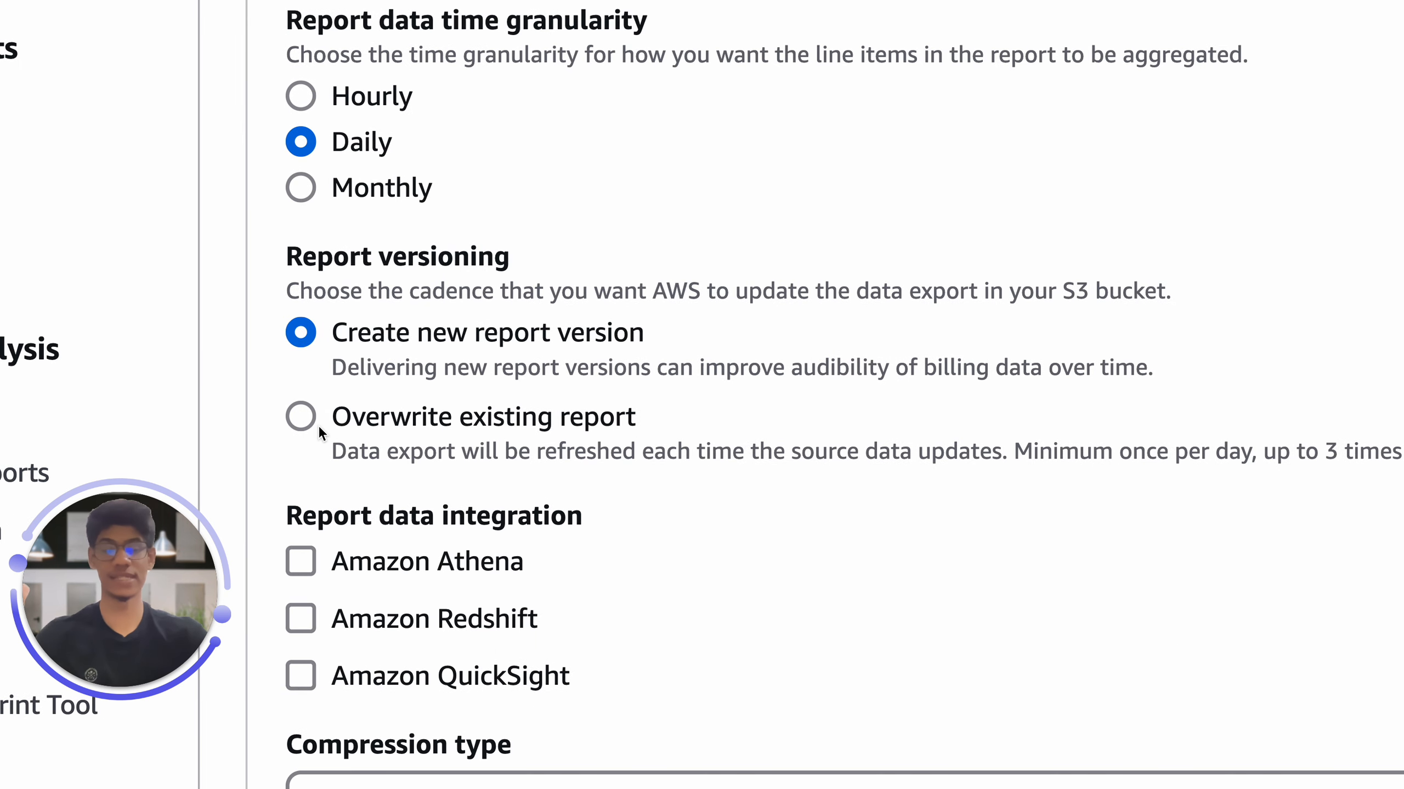
{"action": "left_click", "coordinate": [302, 417]}
Set the export's compression type to gzip.
{"action": "scroll", "coordinate": [310, 421], "scroll_direction": "down", "scroll_amount": 3}
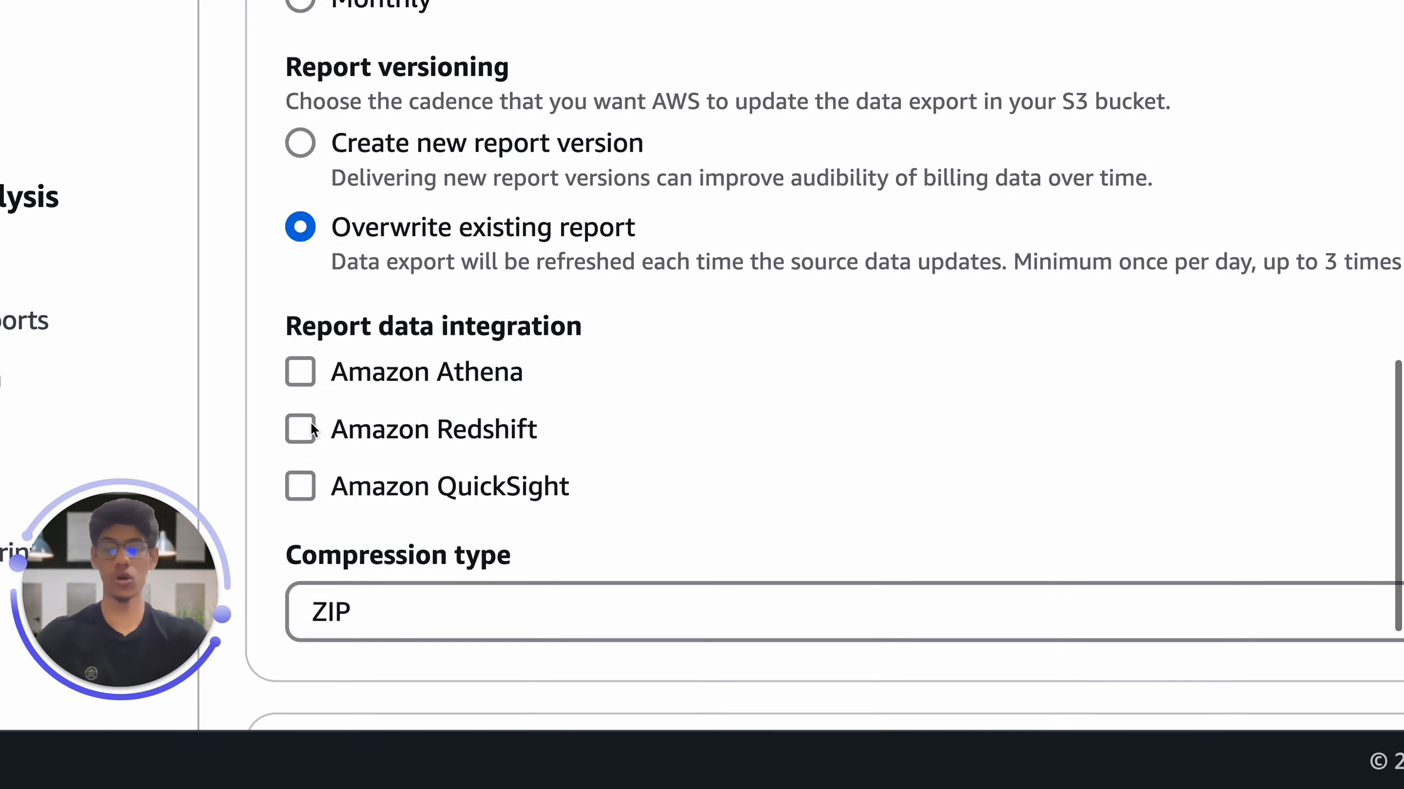
{"action": "scroll", "coordinate": [311, 423], "scroll_direction": "down", "scroll_amount": 5}
{"action": "left_click", "coordinate": [390, 379]}
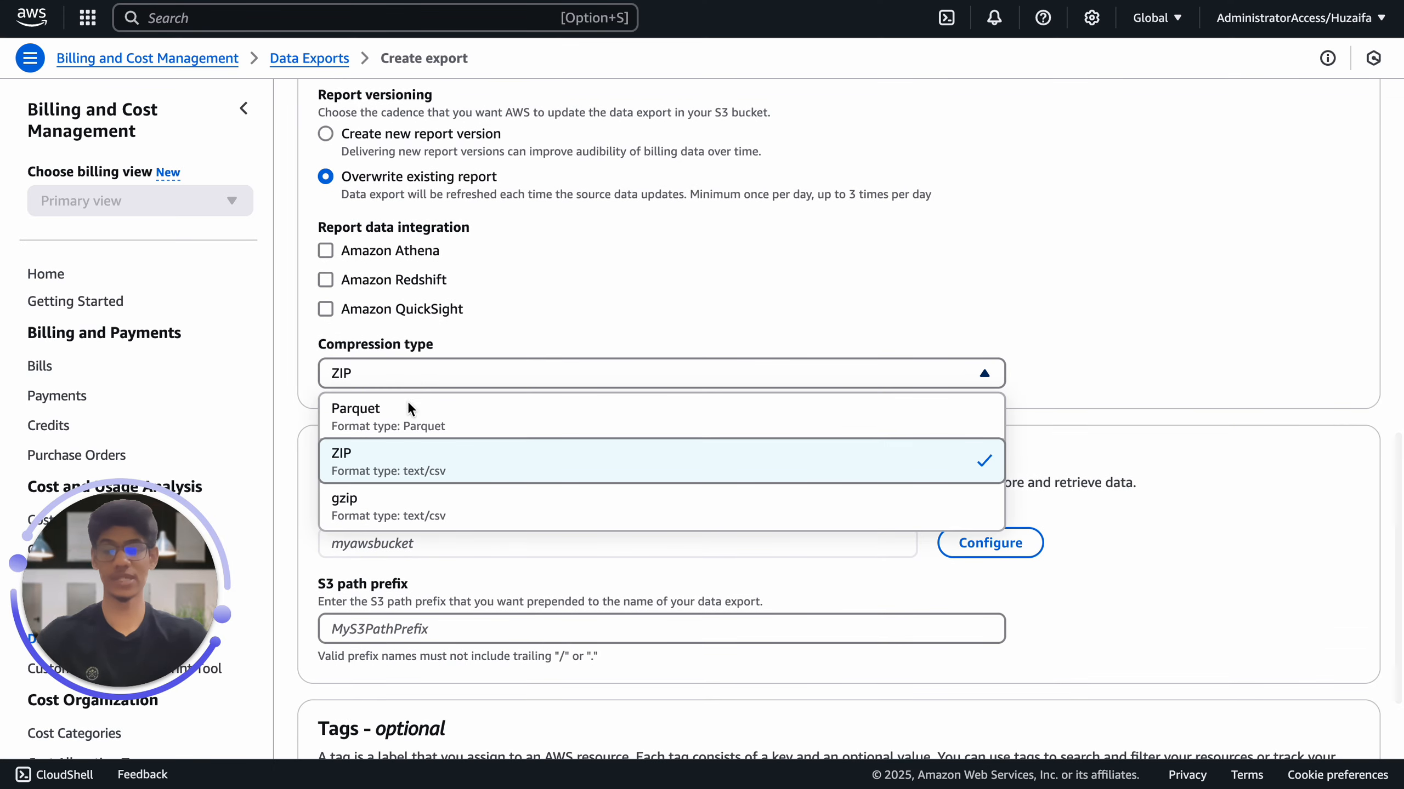
{"action": "left_click", "coordinate": [392, 522]}
Create a new S3 bucket named ctcostbucketdemo as the export's storage destination.
{"action": "scroll", "coordinate": [392, 526], "scroll_direction": "down", "scroll_amount": 1}
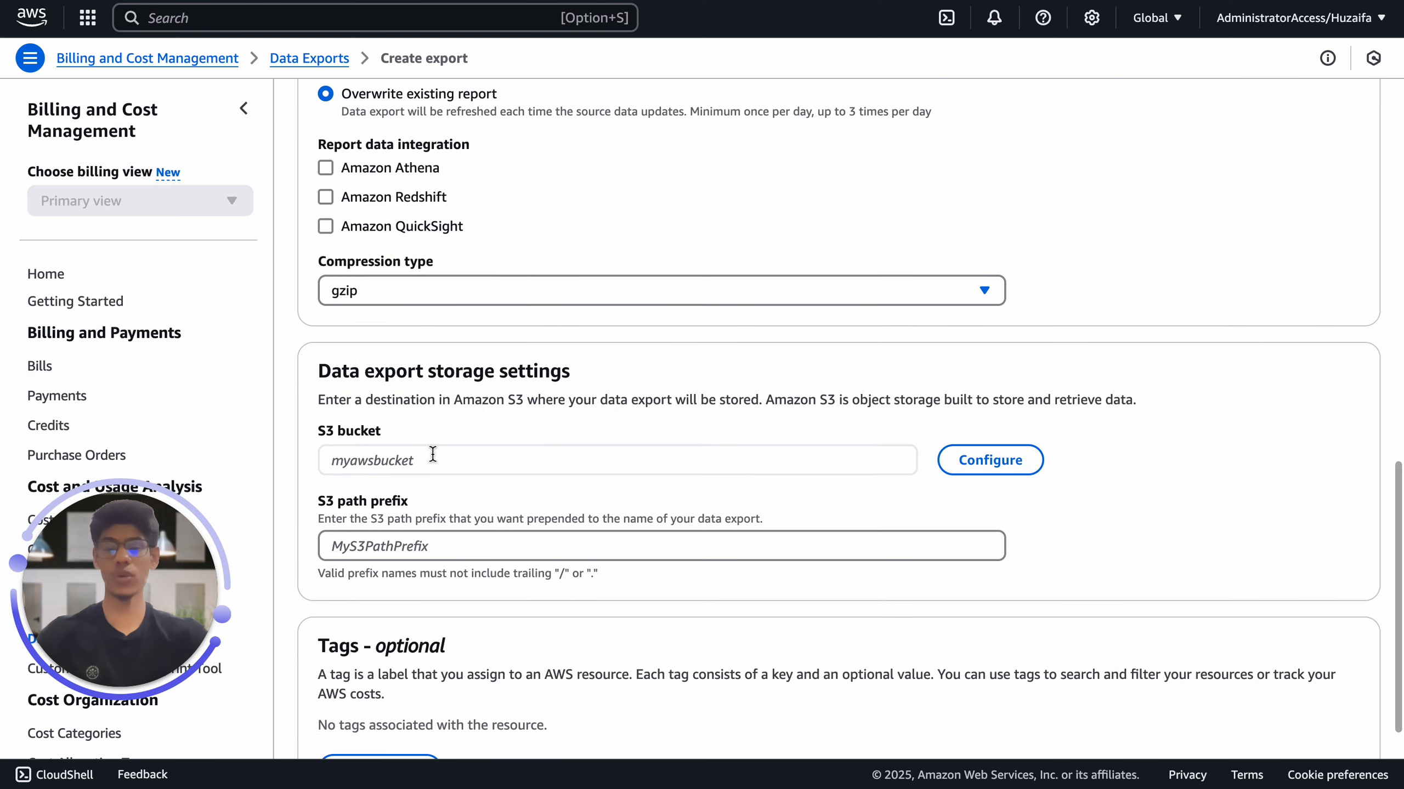
{"action": "left_click", "coordinate": [1011, 467]}
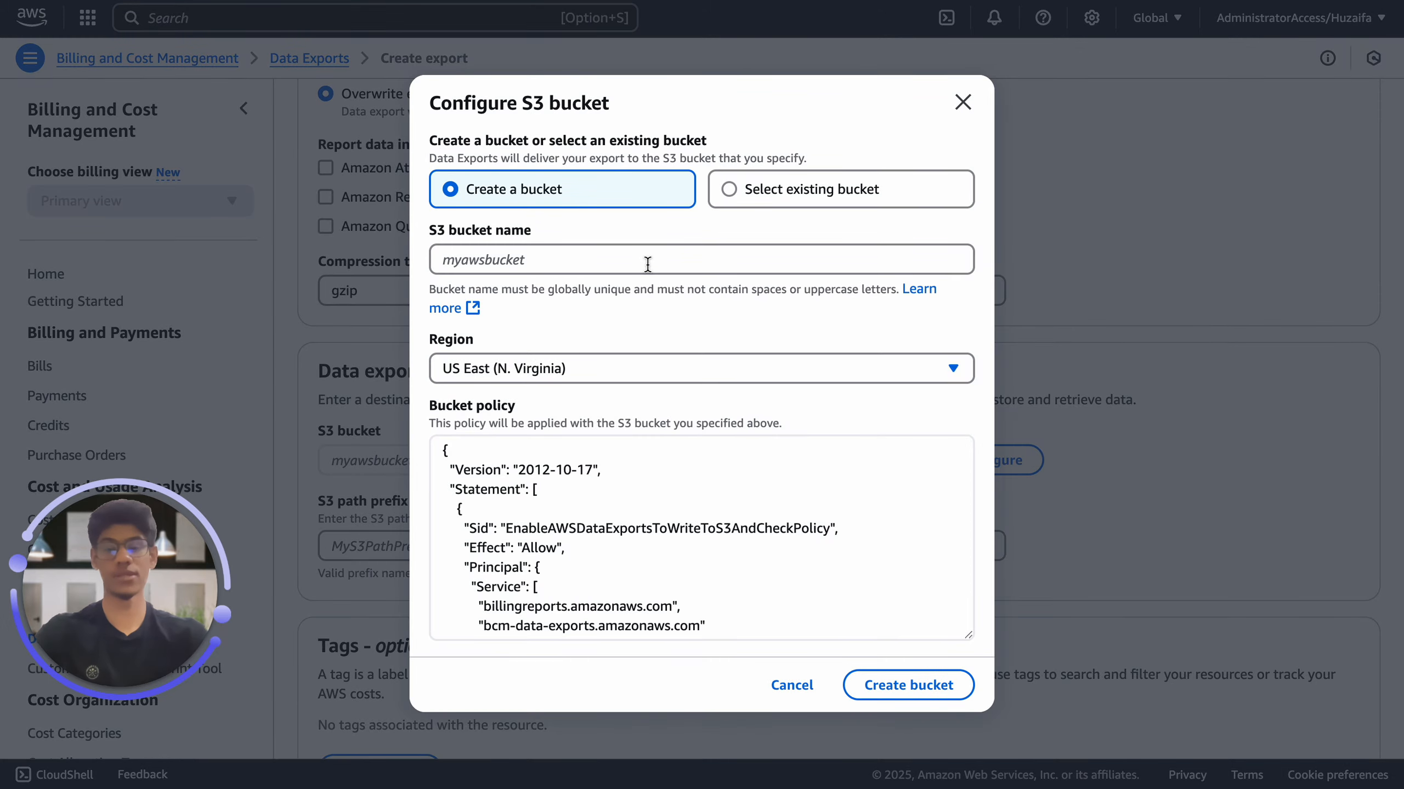
{"action": "left_click", "coordinate": [620, 258]}
{"action": "type", "text": "ctcost"}
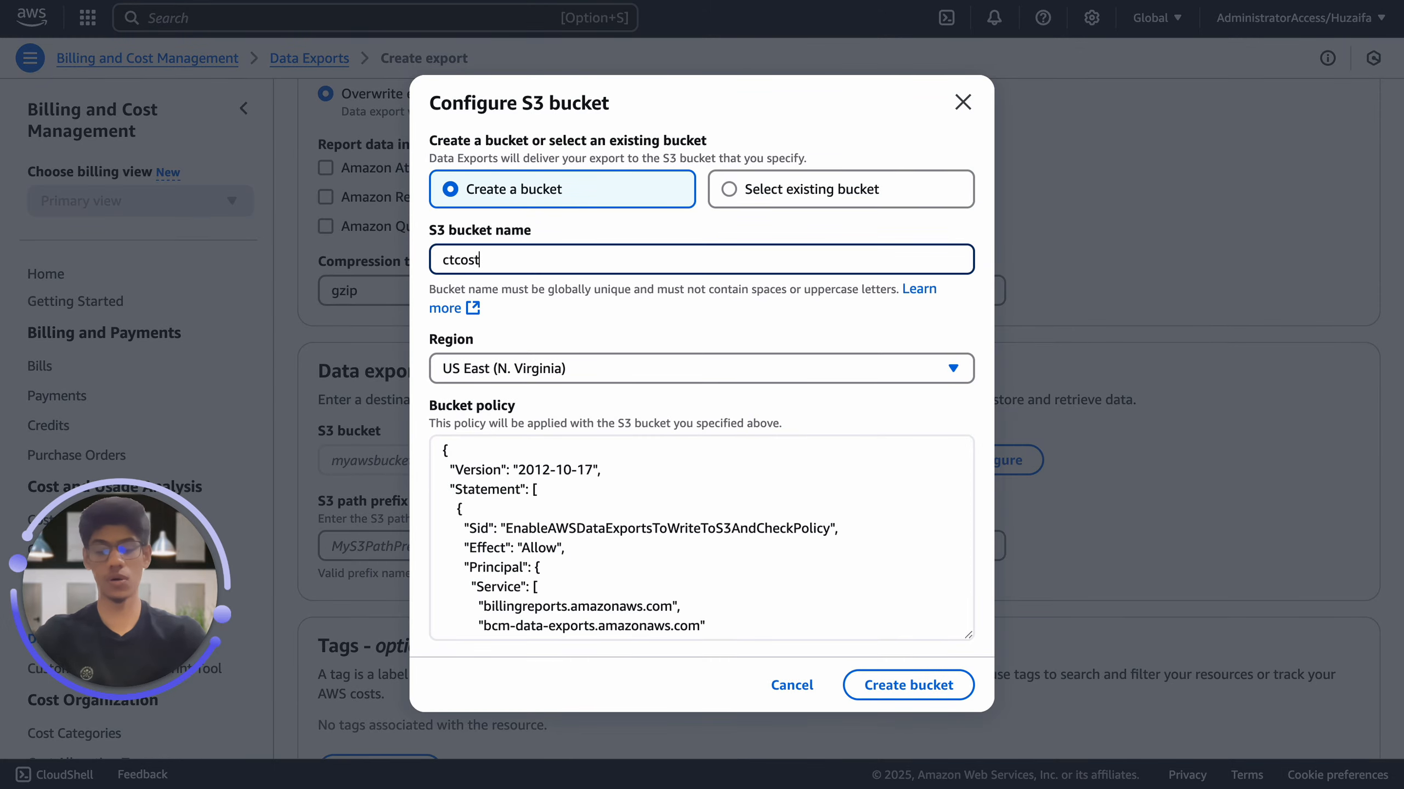
{"action": "type", "text": "bucket"}
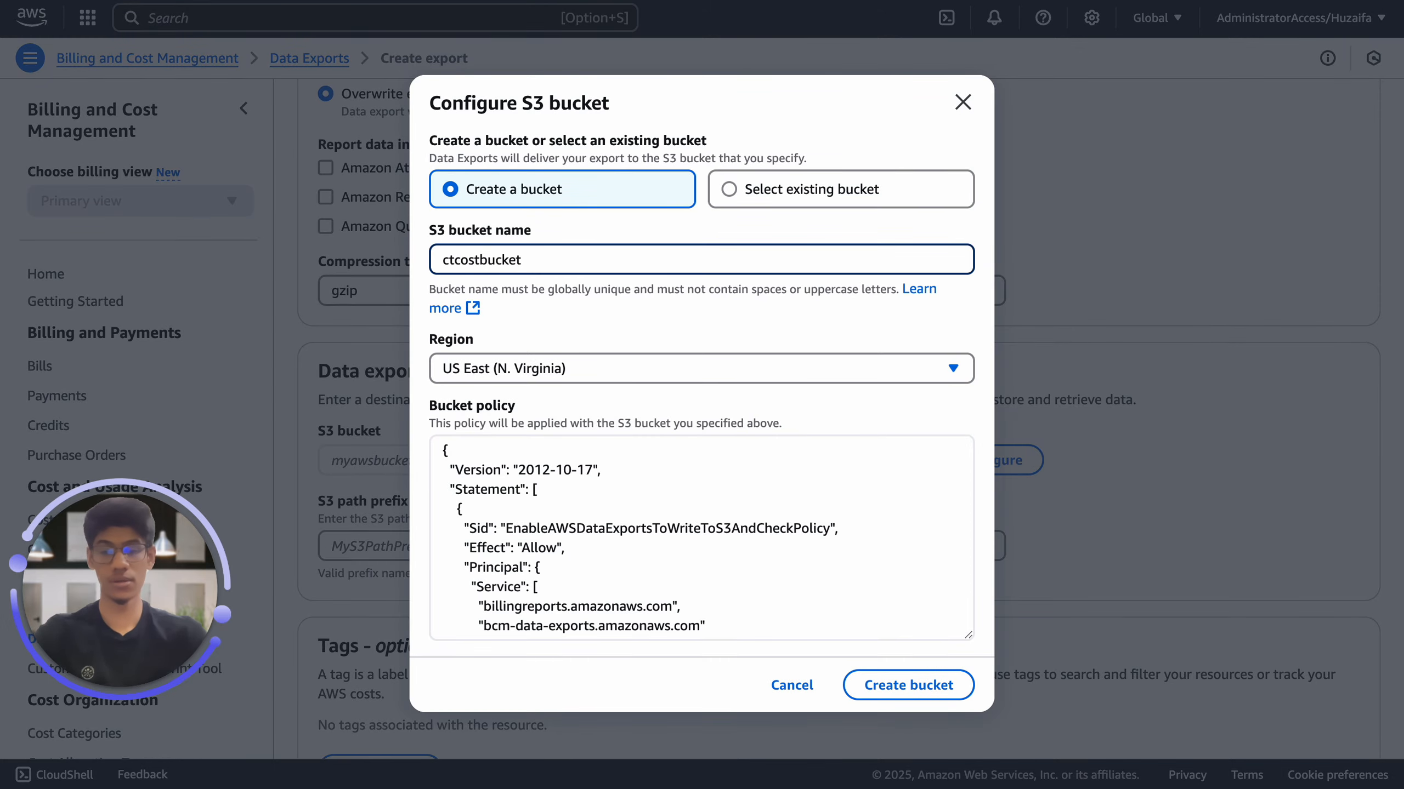
{"action": "type", "text": "demo"}
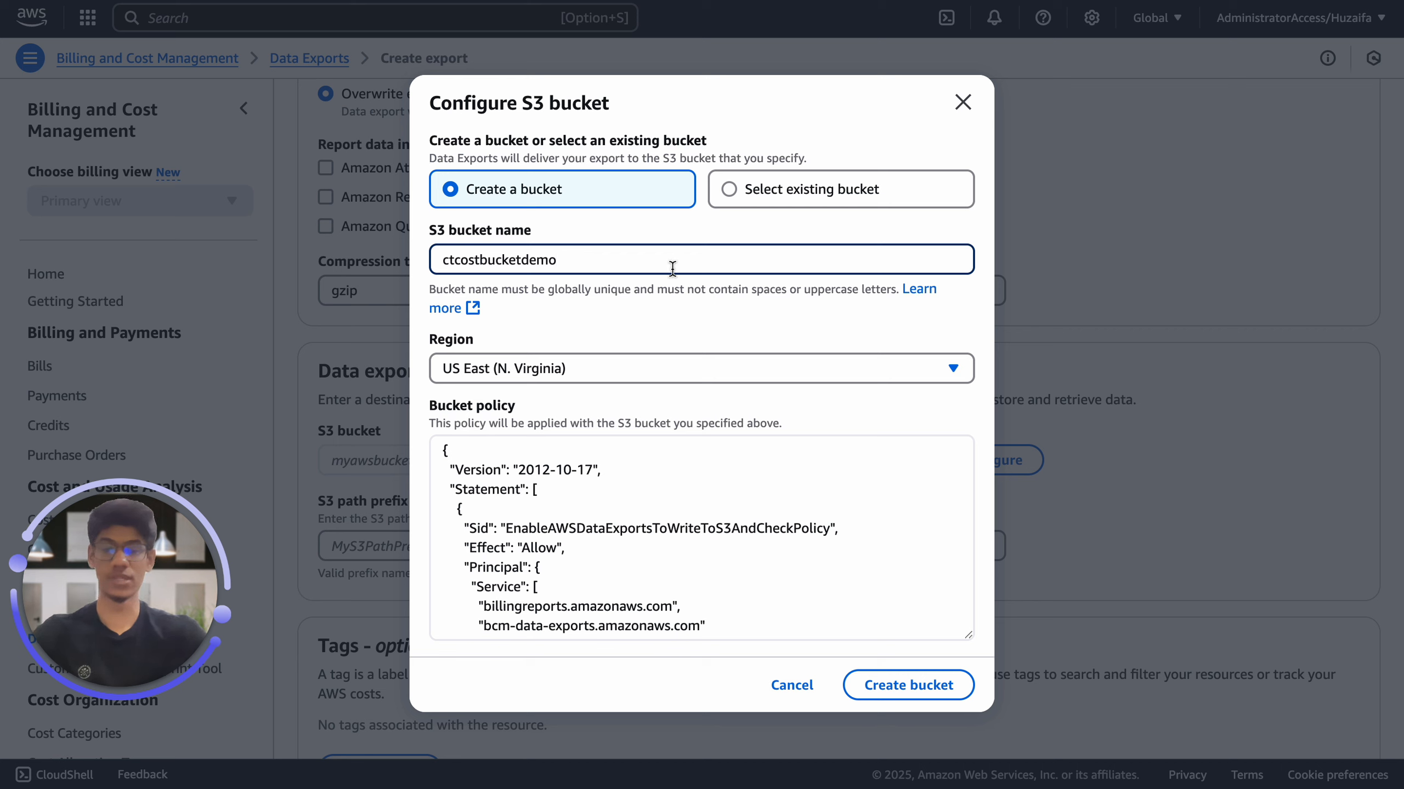
{"action": "left_click", "coordinate": [925, 684]}
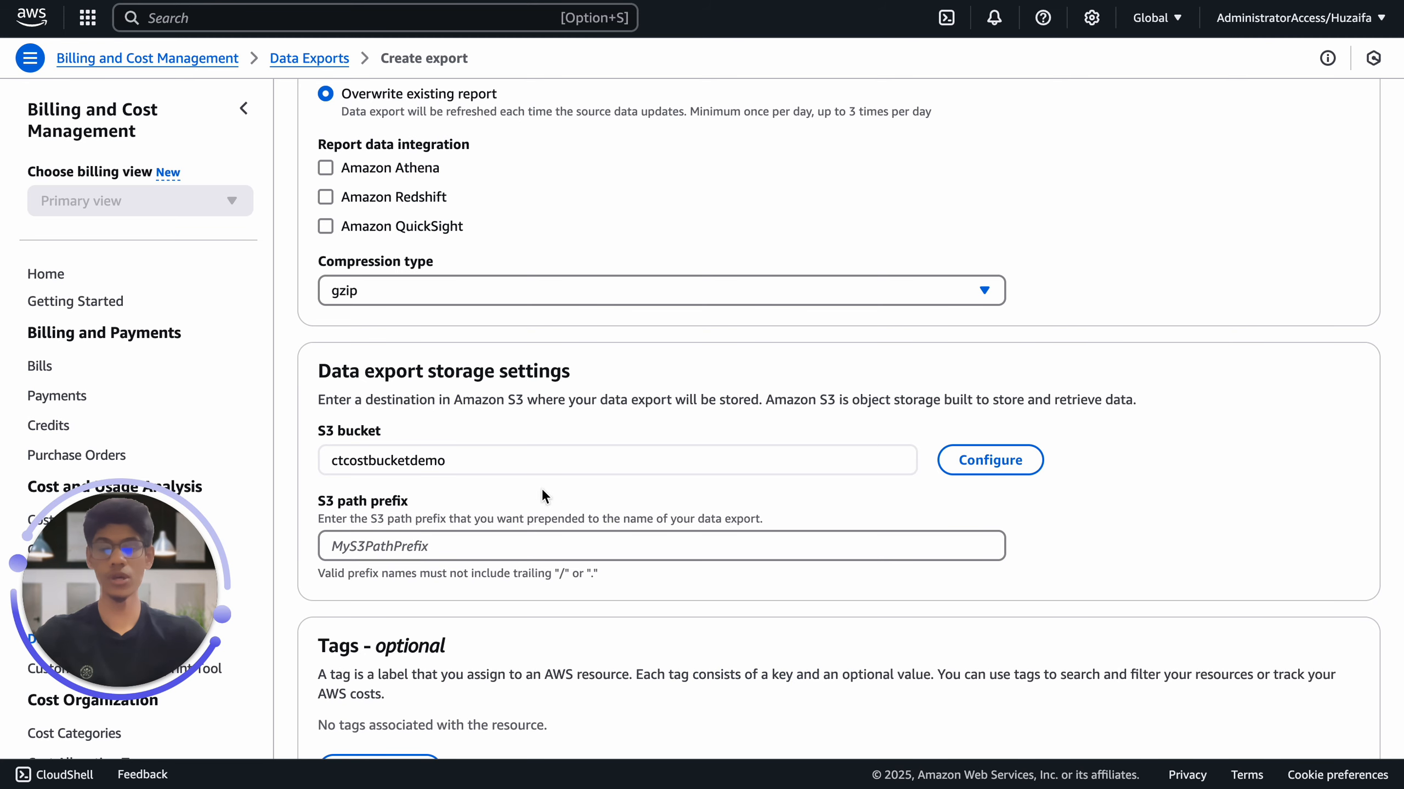
Copy the bucket name ctcostbucketdemo into Costtrail's S3 Bucket Name field and place the cursor in the Prefix Path field.
{"action": "scroll", "coordinate": [544, 496], "scroll_direction": "down", "scroll_amount": 1}
{"action": "left_click", "coordinate": [473, 433]}
{"action": "double_click", "coordinate": [474, 433]}
{"action": "key", "text": "ctrl+c"}
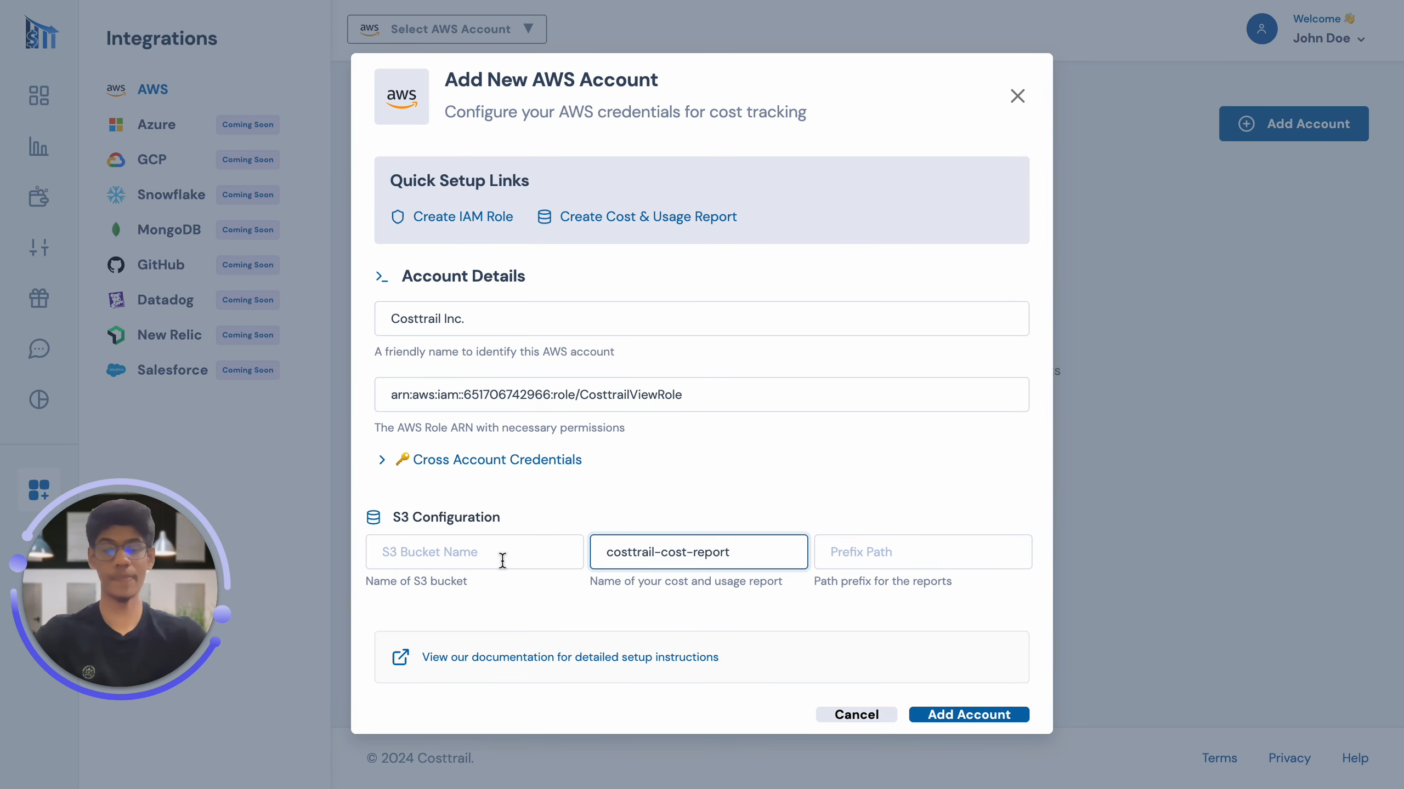
{"action": "left_click", "coordinate": [504, 558]}
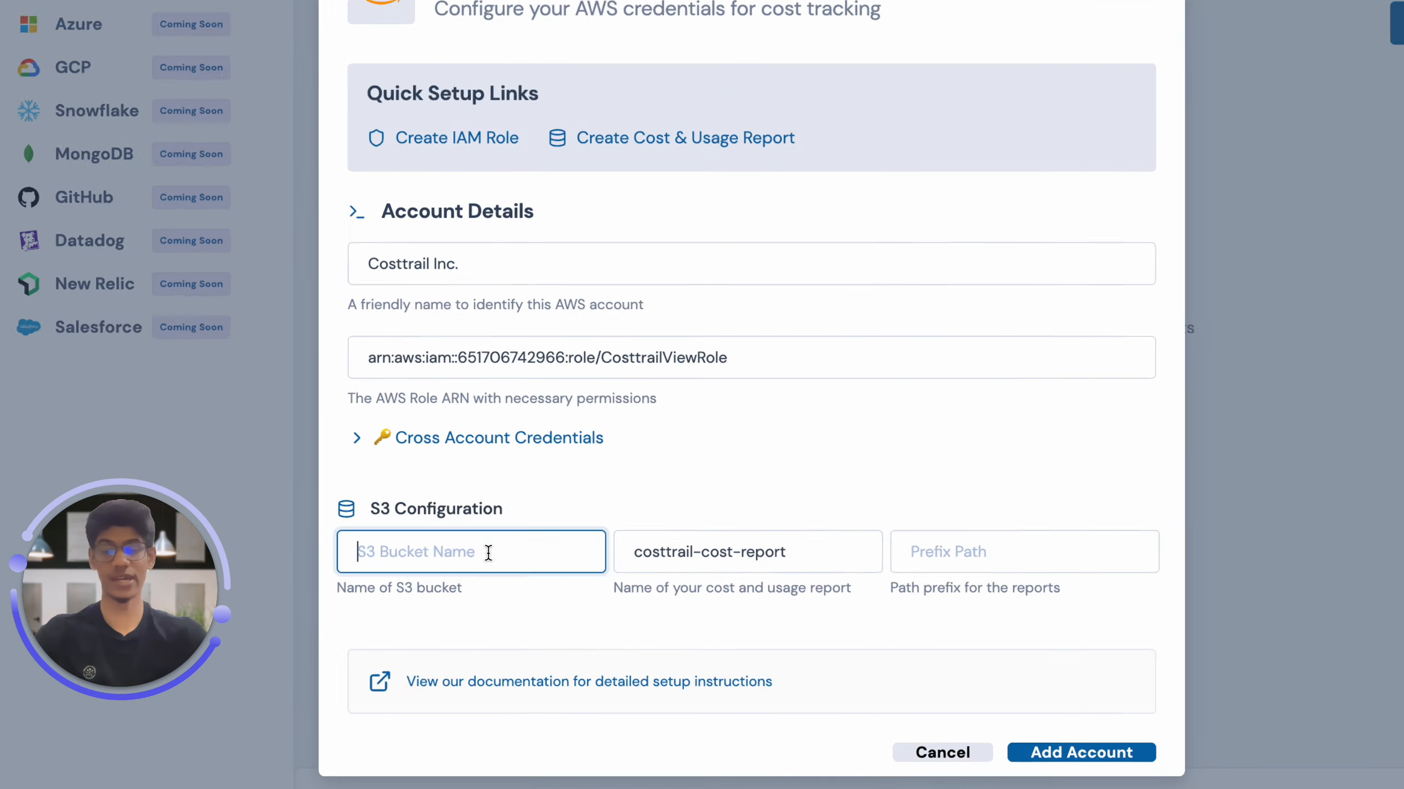
{"action": "key", "text": "ctrl+v"}
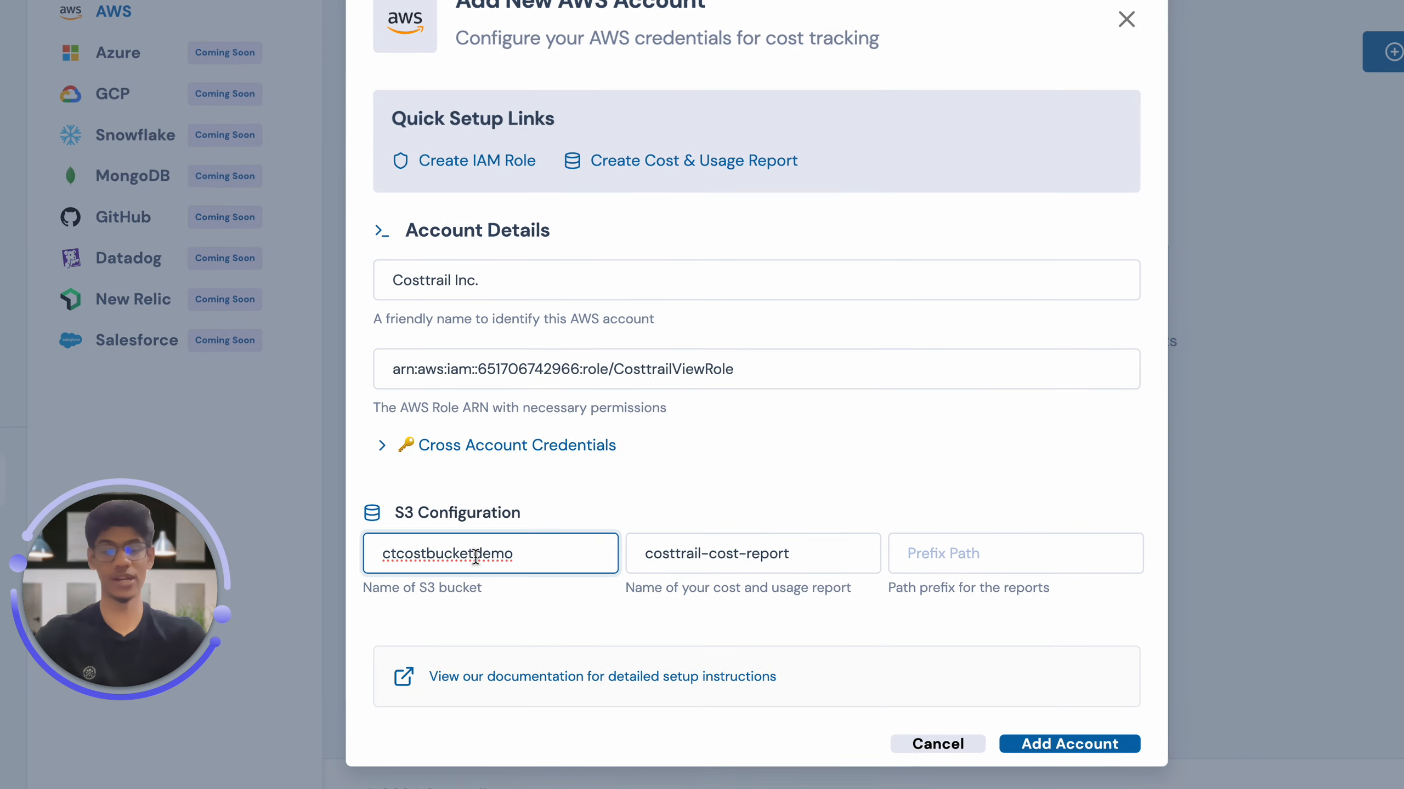
{"action": "left_click", "coordinate": [957, 563]}
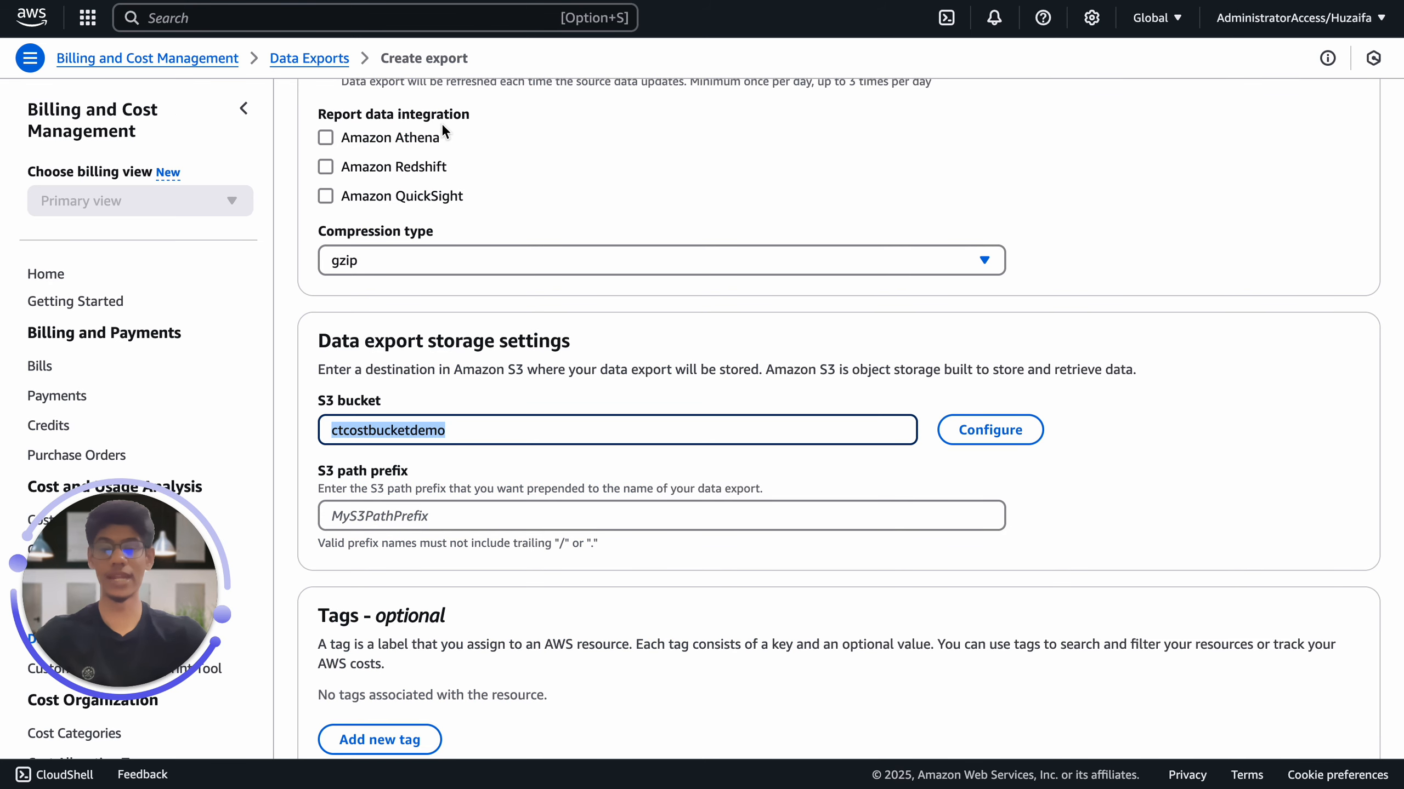
Return to the AWS export form and set the S3 path prefix to ctcostreports.
{"action": "scroll", "coordinate": [461, 280], "scroll_direction": "down", "scroll_amount": 3}
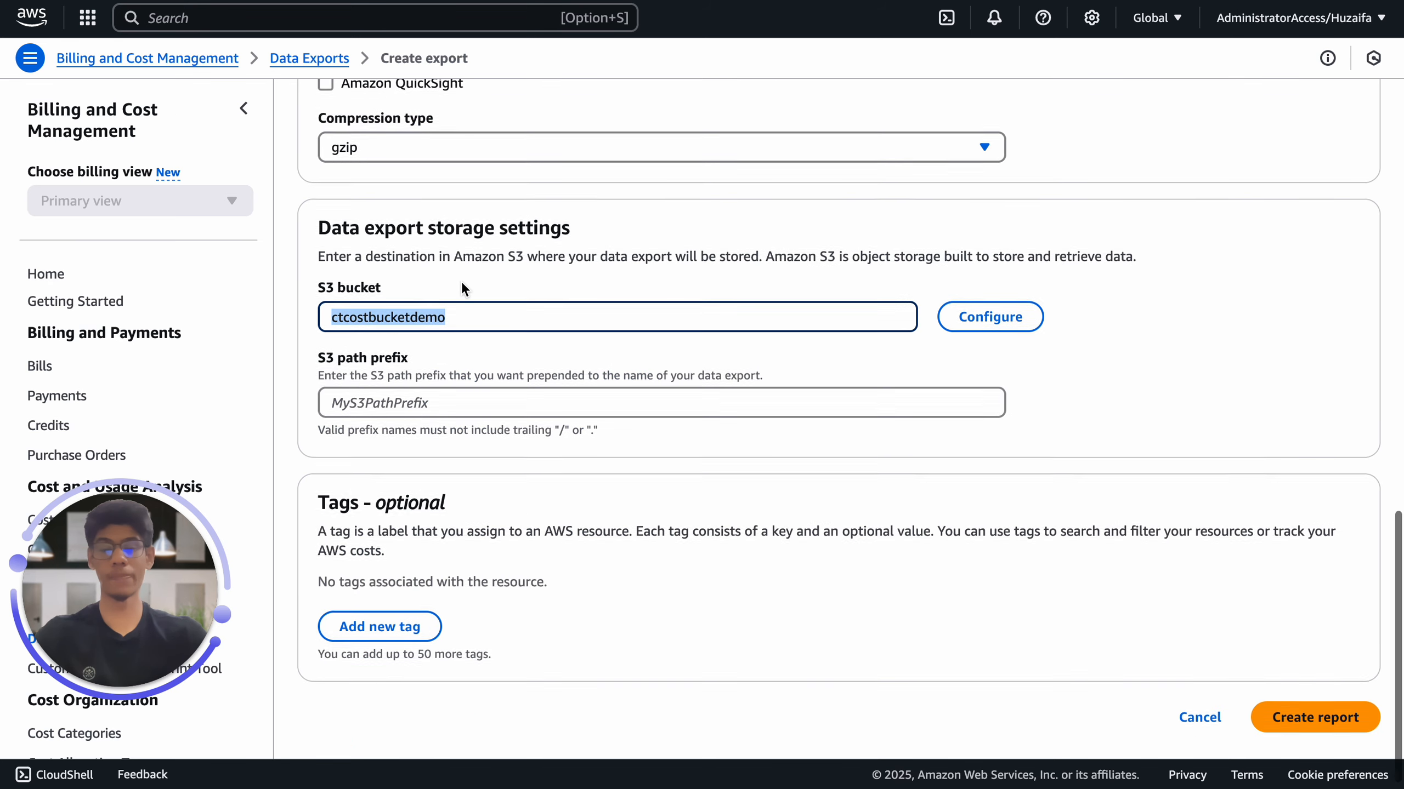
{"action": "left_click", "coordinate": [428, 404]}
{"action": "left_click", "coordinate": [429, 404]}
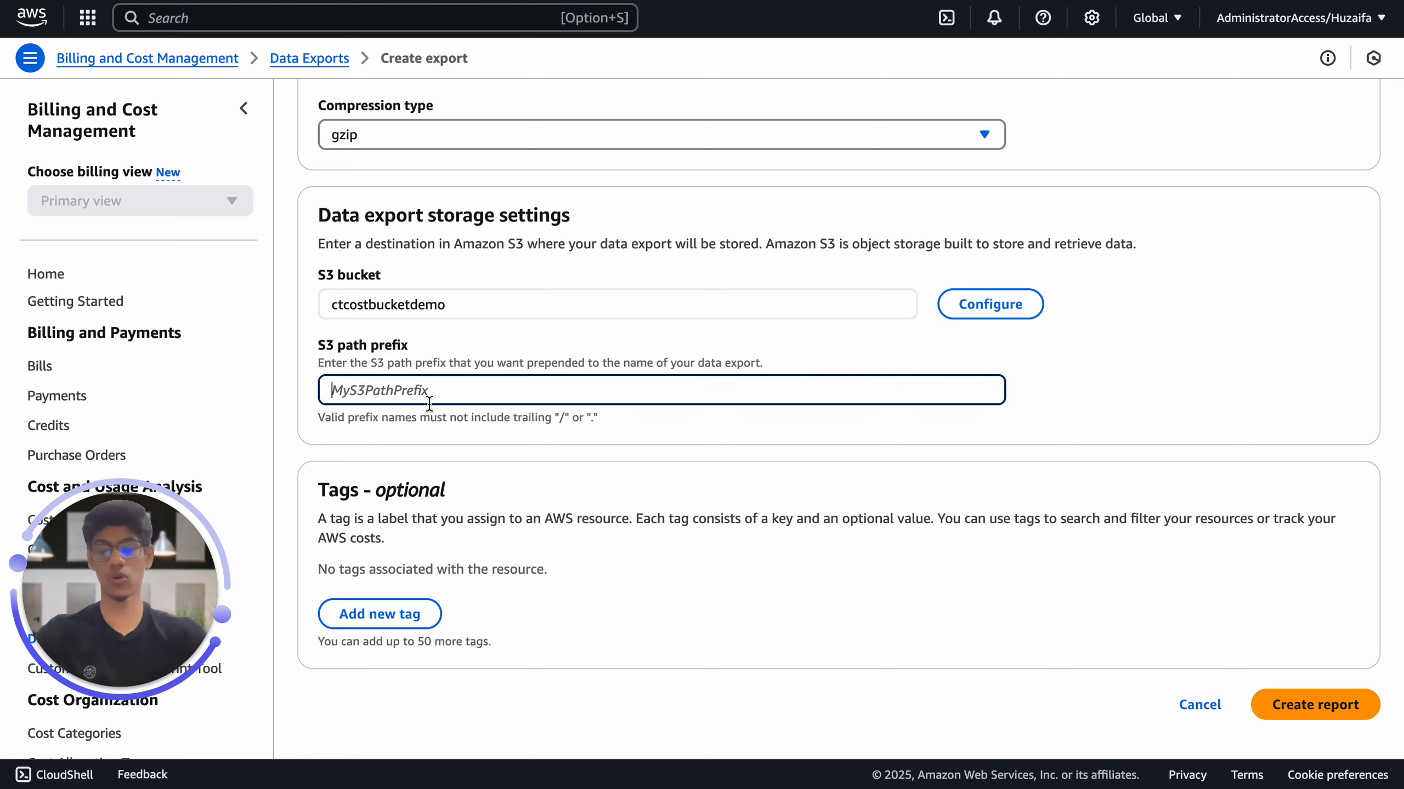
{"action": "type", "text": "ctp"}
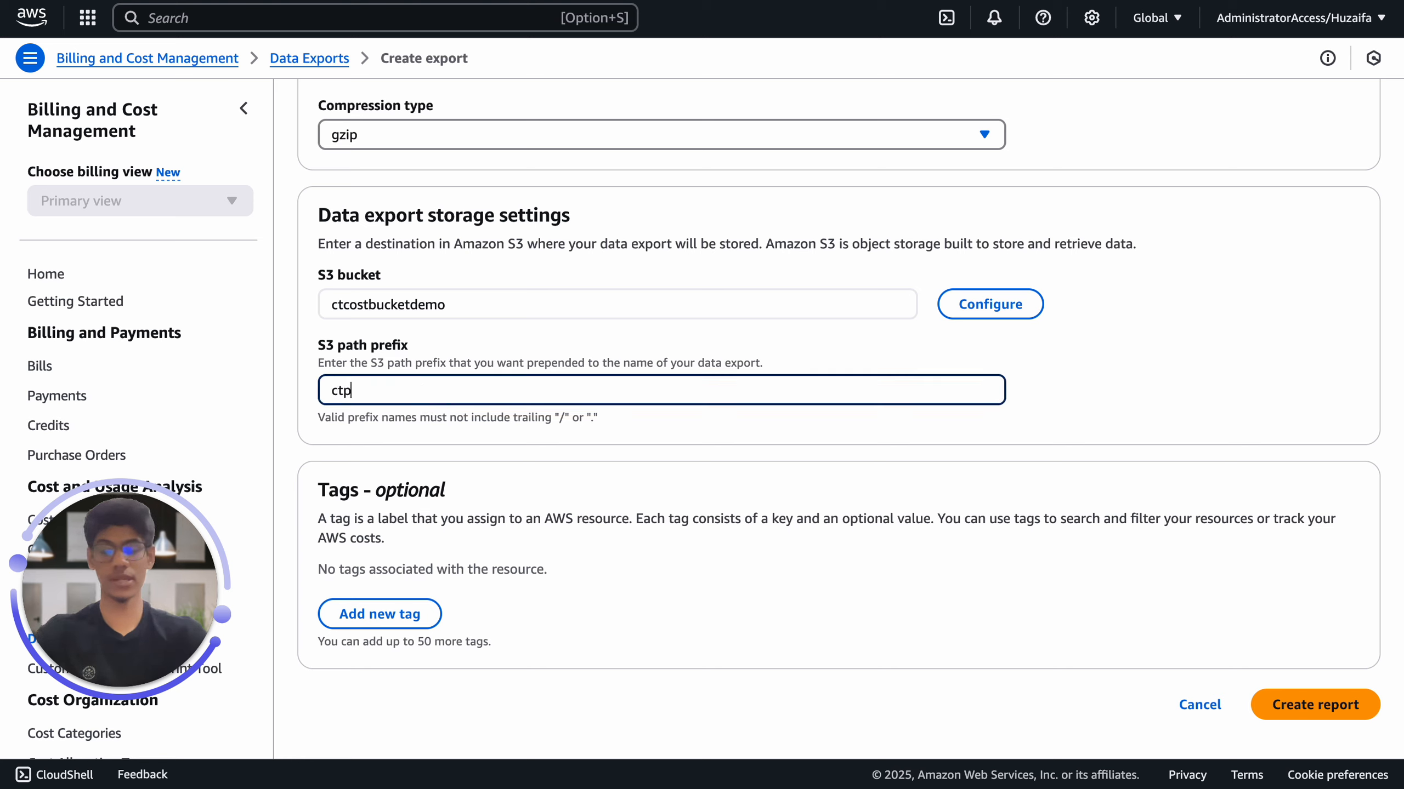
{"action": "type", "text": "refixpath"}
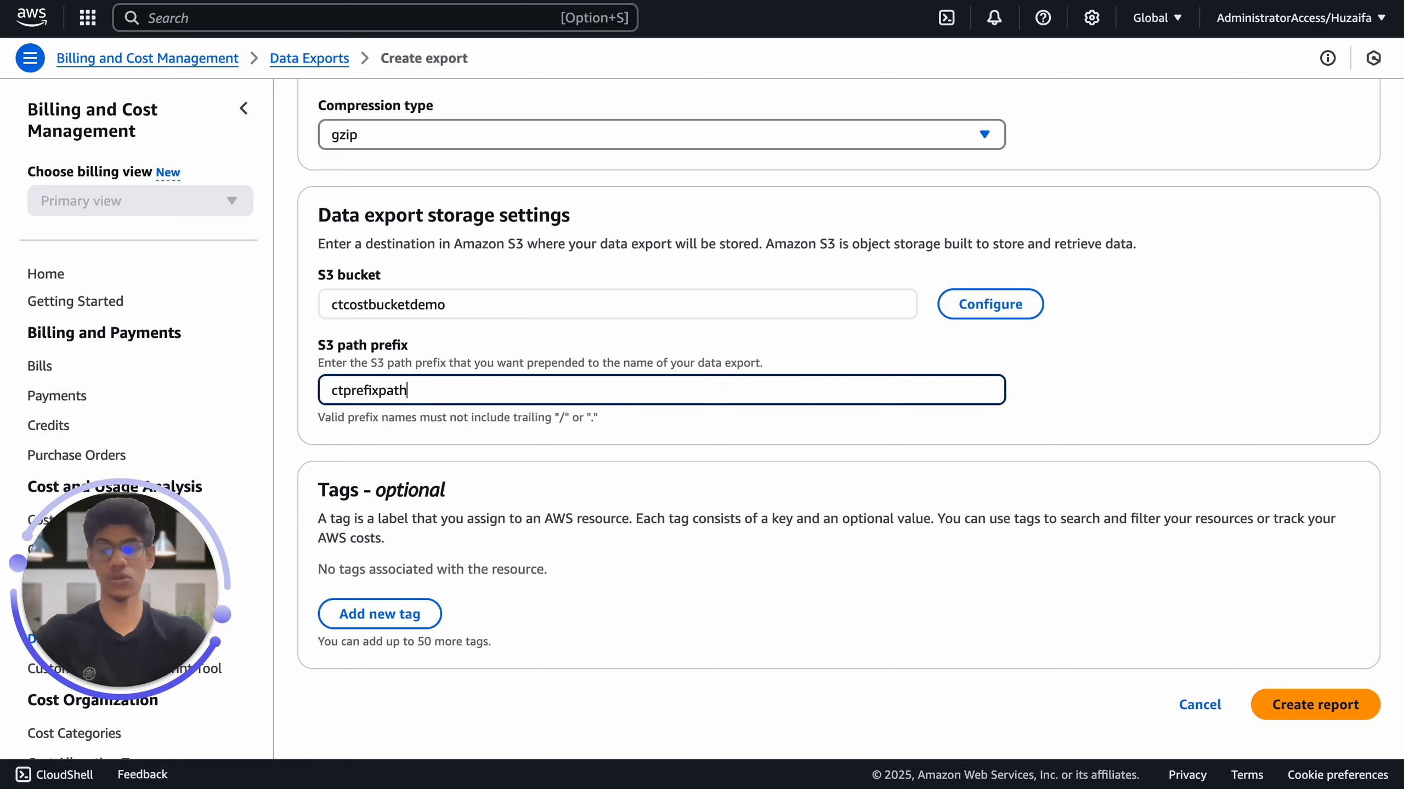
{"action": "key", "text": "ctrl+a"}
{"action": "type", "text": "ctco"}
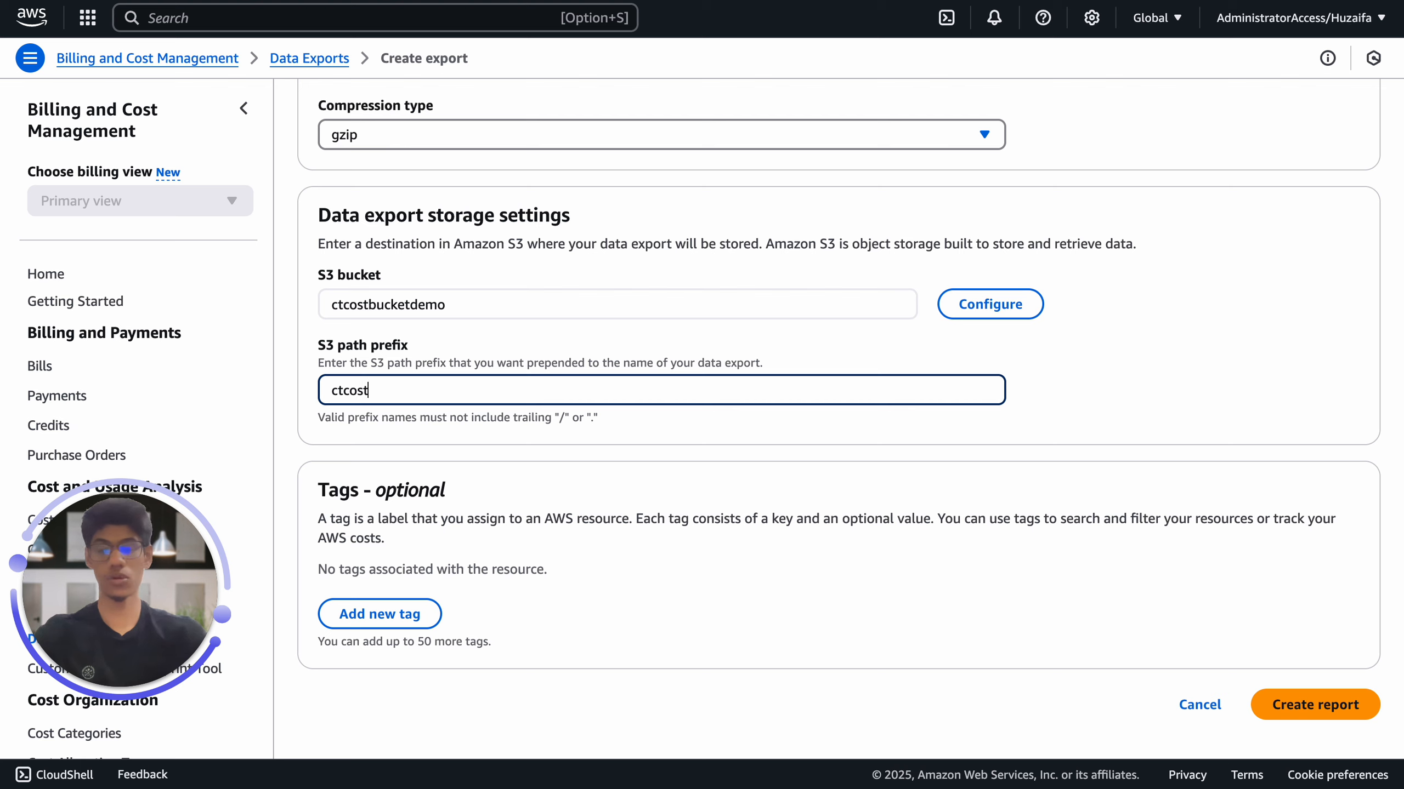
{"action": "type", "text": "strepo"}
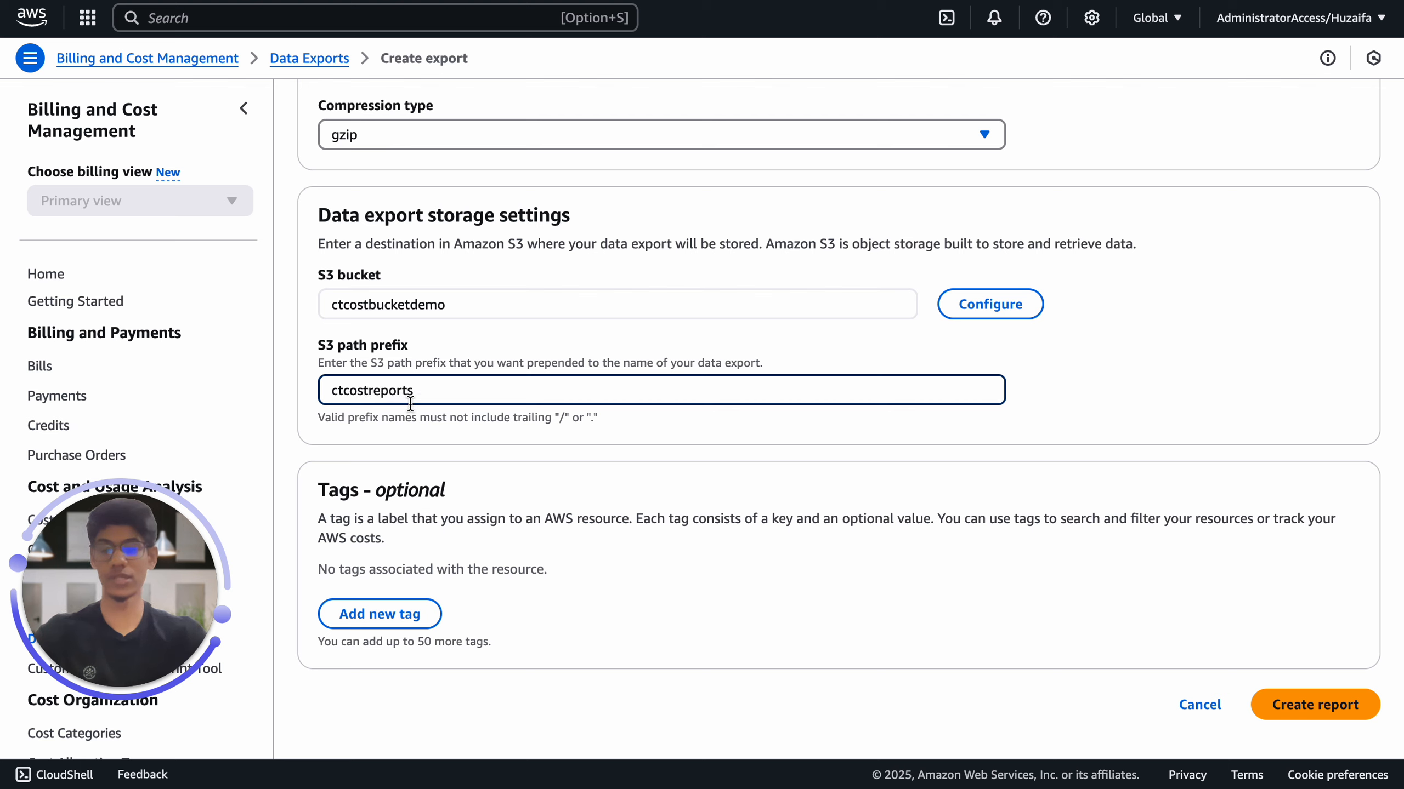
{"action": "type", "text": "rts"}
Copy the S3 path prefix ctcostreports into the Prefix Path field of Costtrail's S3 configuration.
{"action": "key", "text": "ctrl+a"}
{"action": "key", "text": "ctrl+c"}
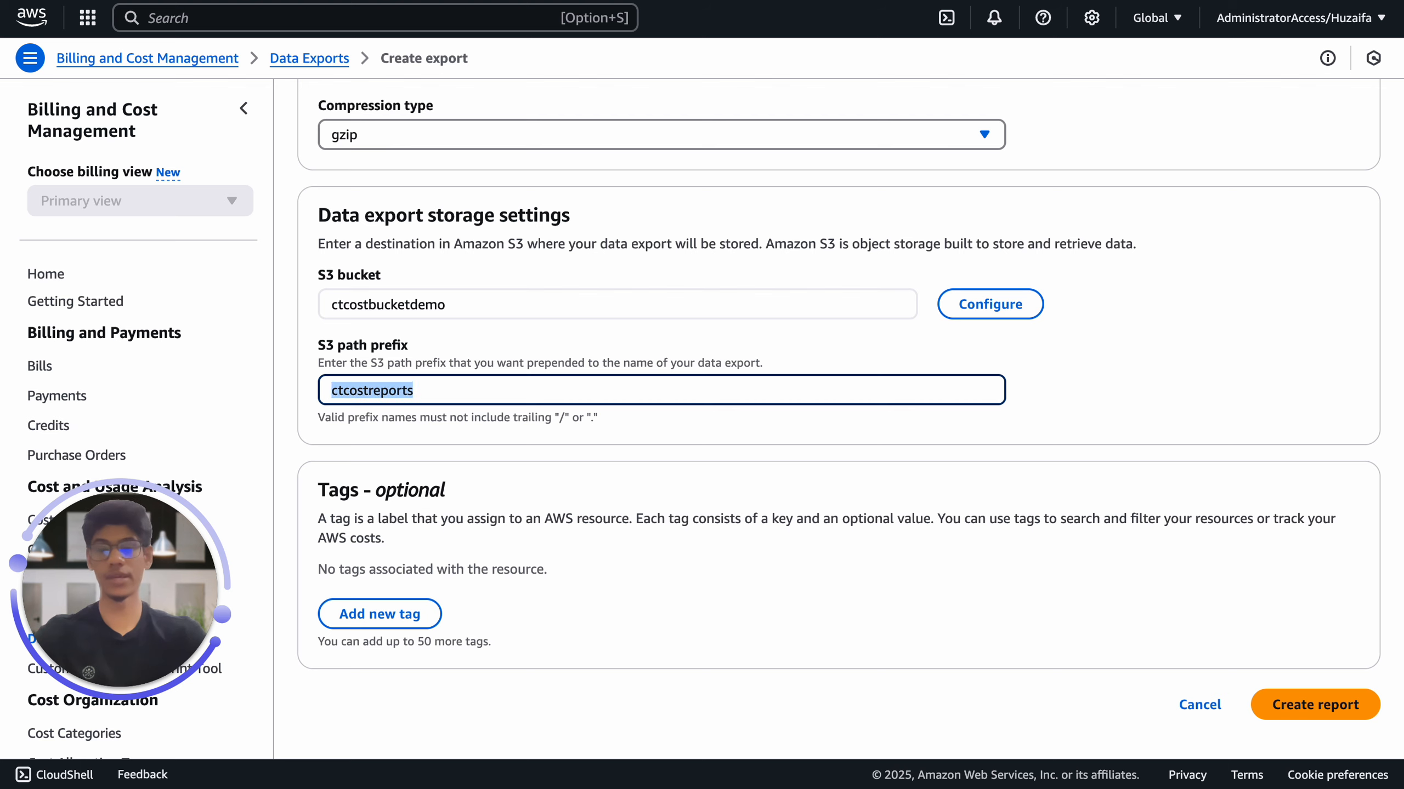
{"action": "key", "text": "ctrl+shift+Tab"}
{"action": "key", "text": "ctrl+v"}
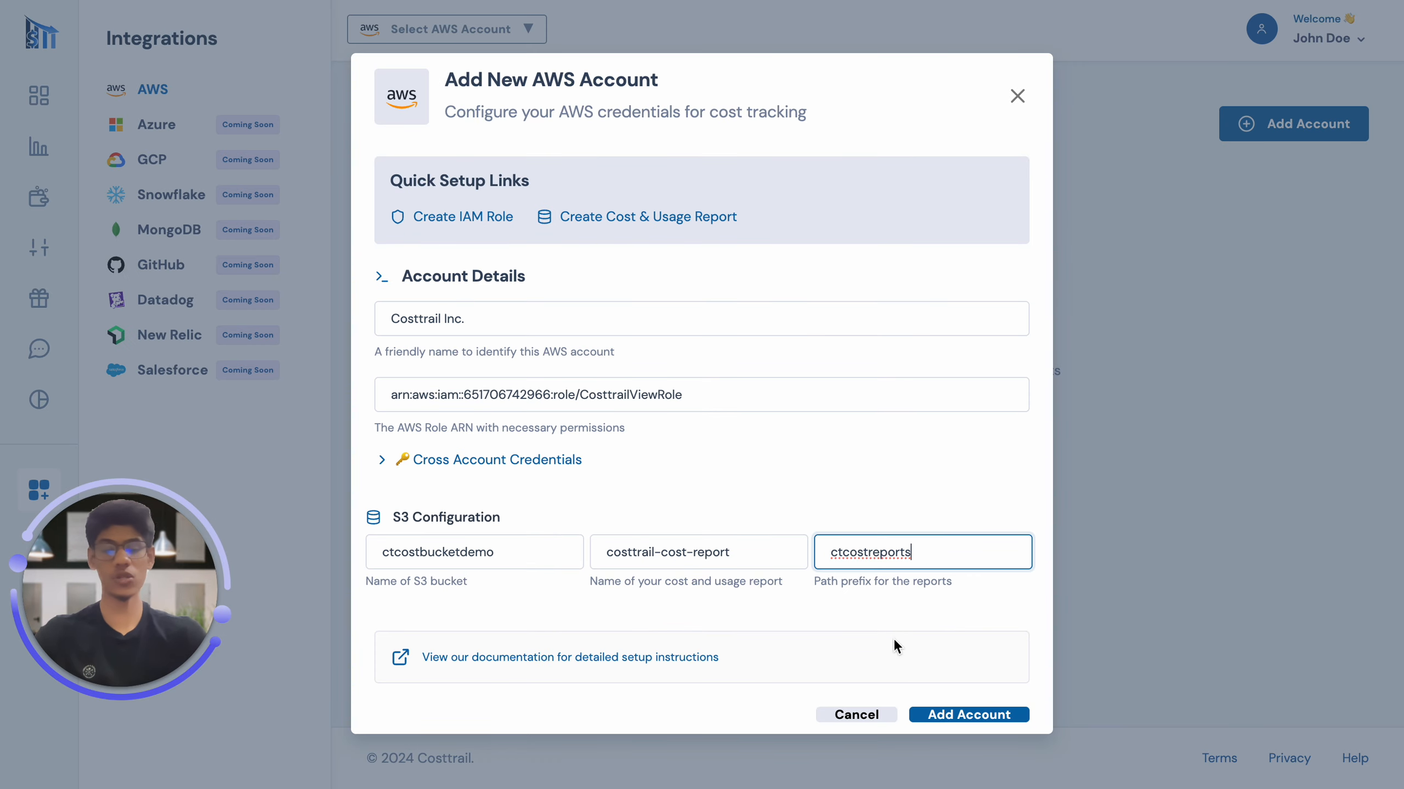
Create the costtrail-cost-report export in AWS and submit the new AWS account in Costtrail.
{"action": "key", "text": "ctrl+Tab"}
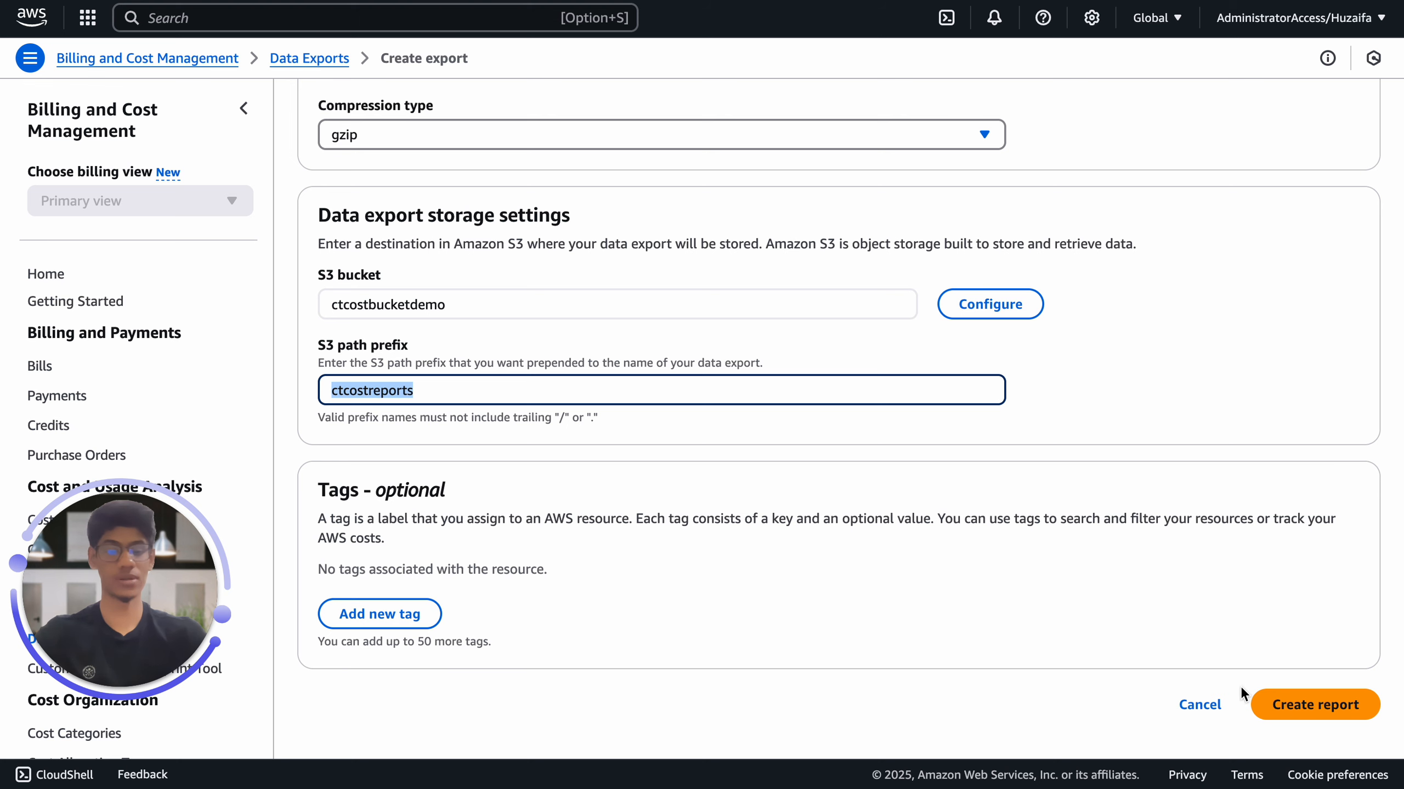
{"action": "left_click", "coordinate": [1316, 712]}
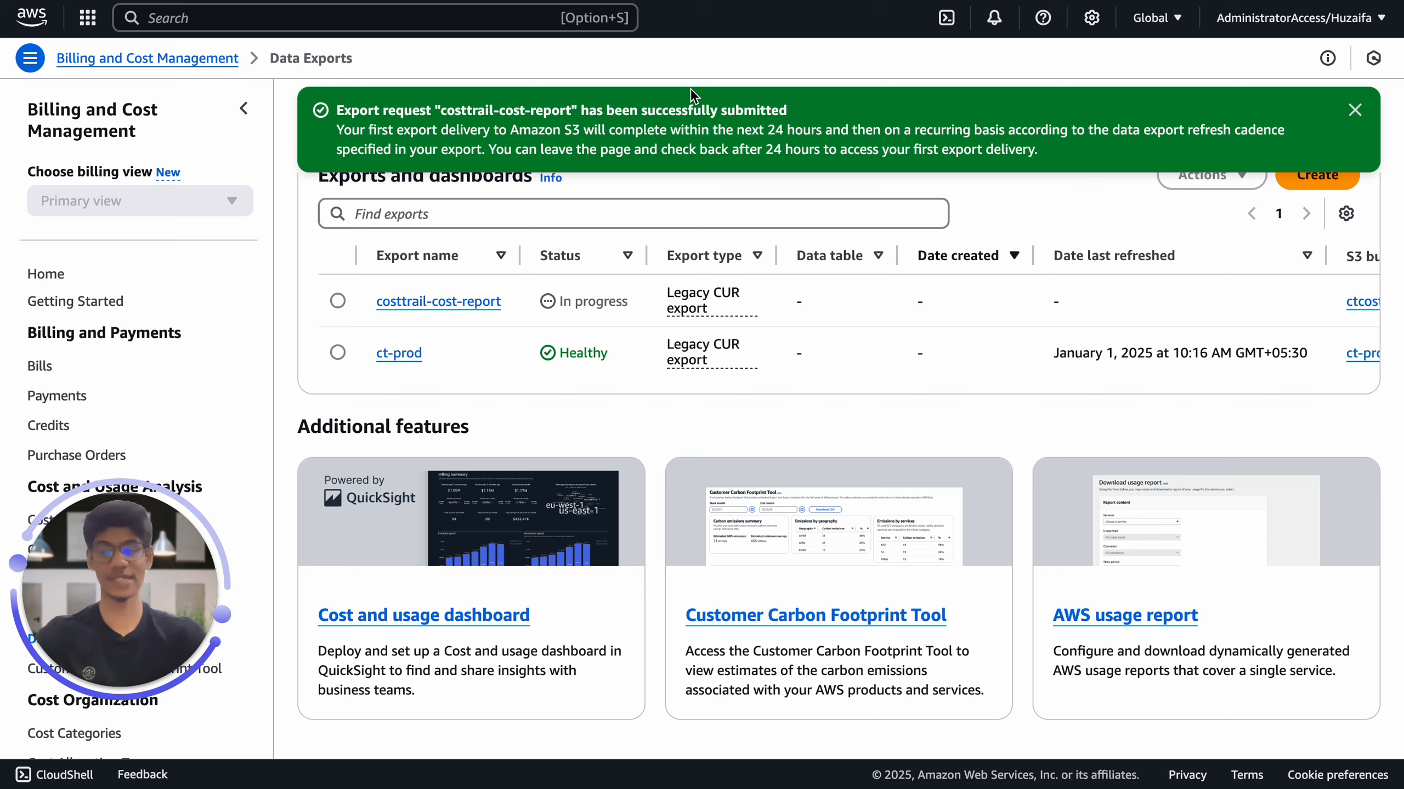
{"action": "left_click", "coordinate": [261, 1]}
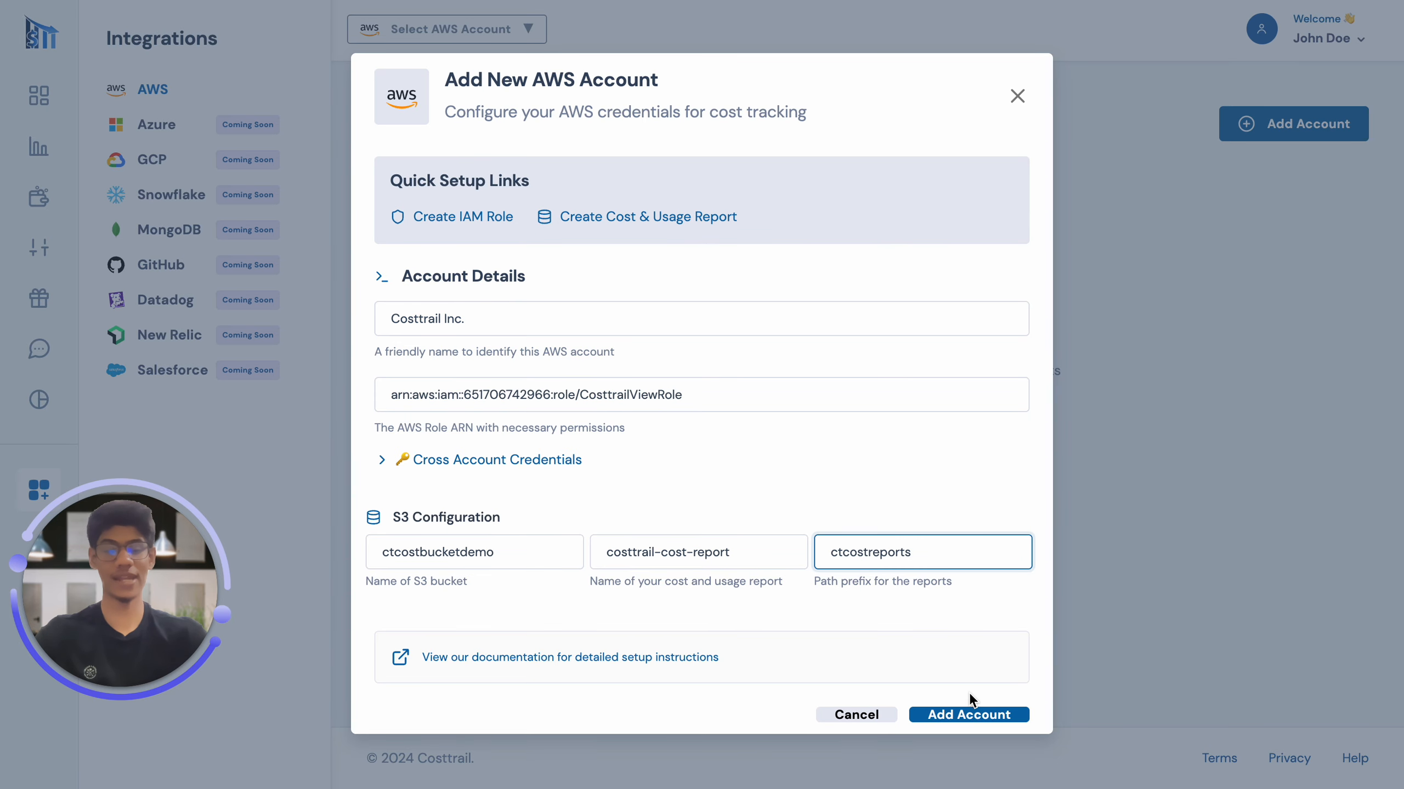
{"action": "left_click", "coordinate": [968, 715]}
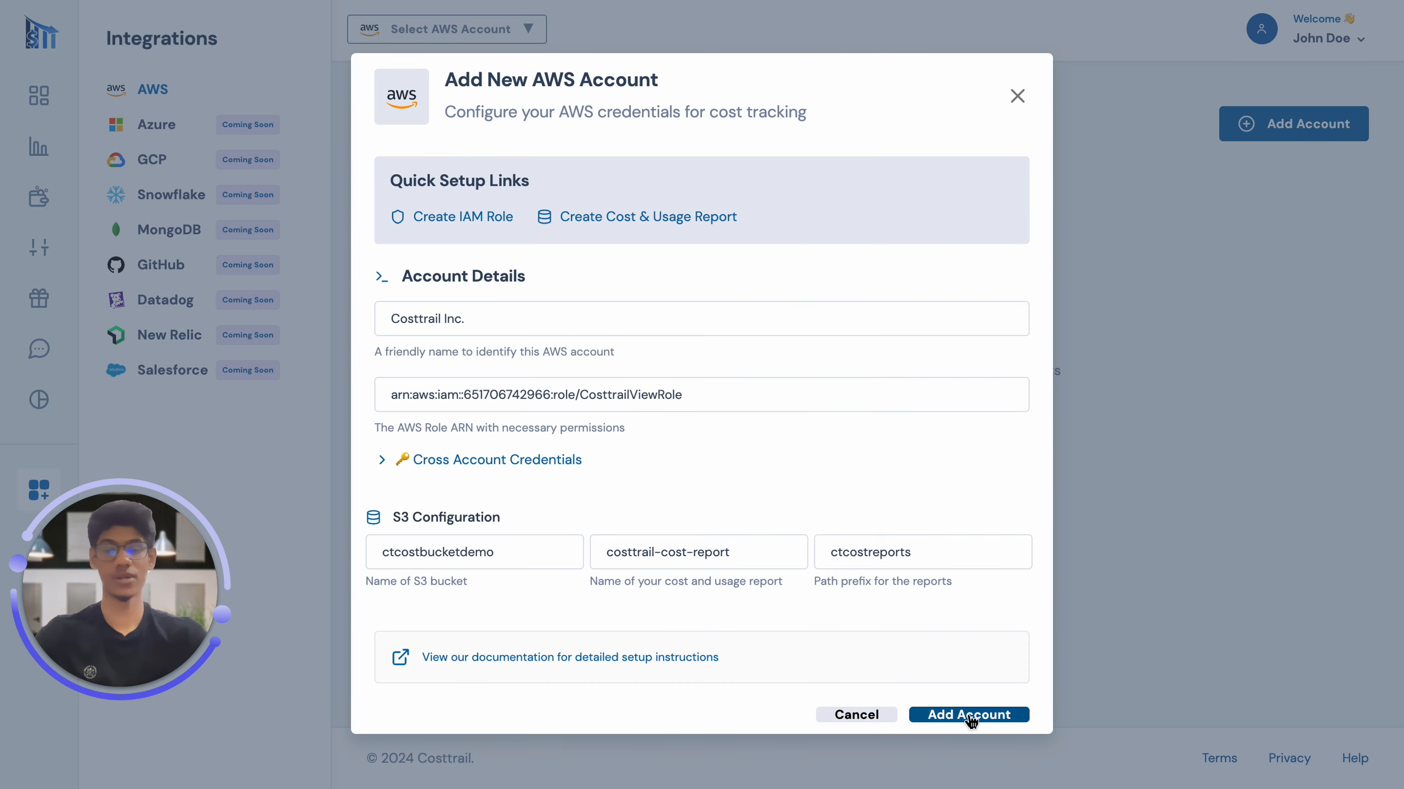